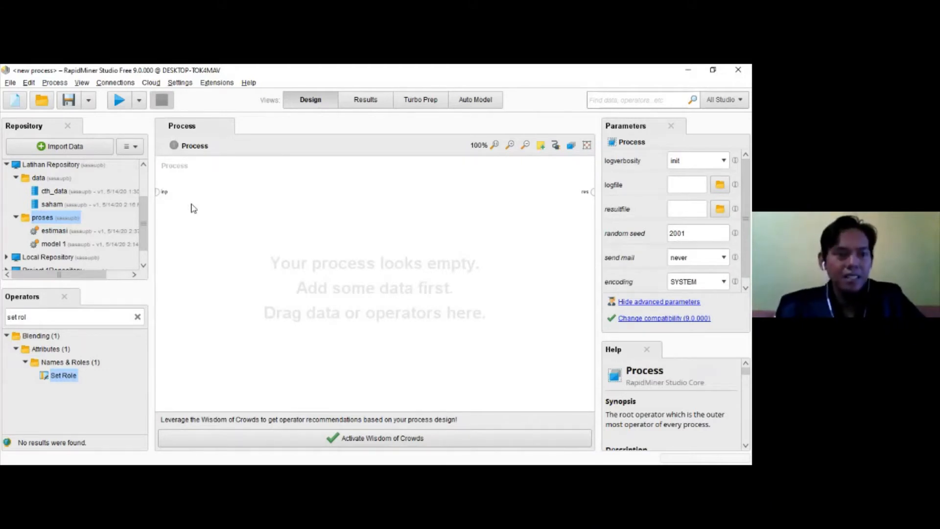
# Start a data import from My Computer with the data folder of Latihan Repository selected as the target.
pyautogui.click(48, 179)
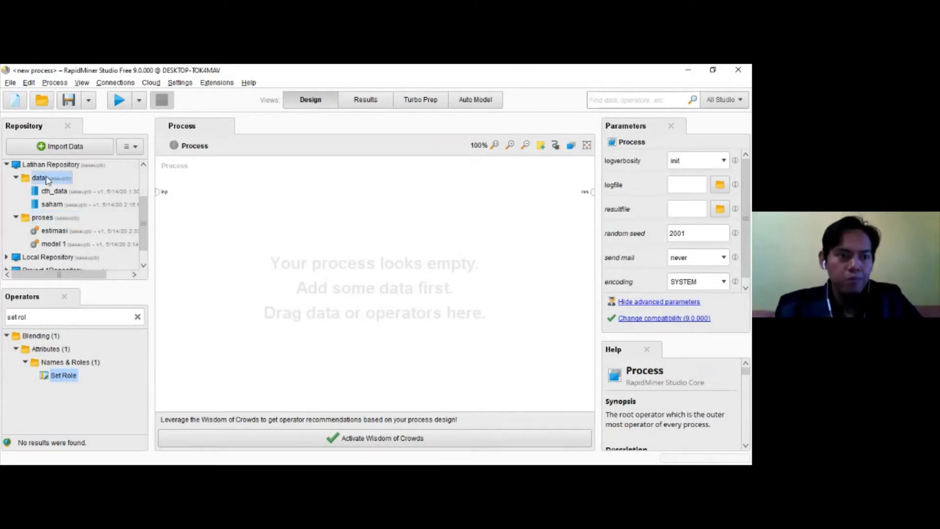
pyautogui.click(68, 147)
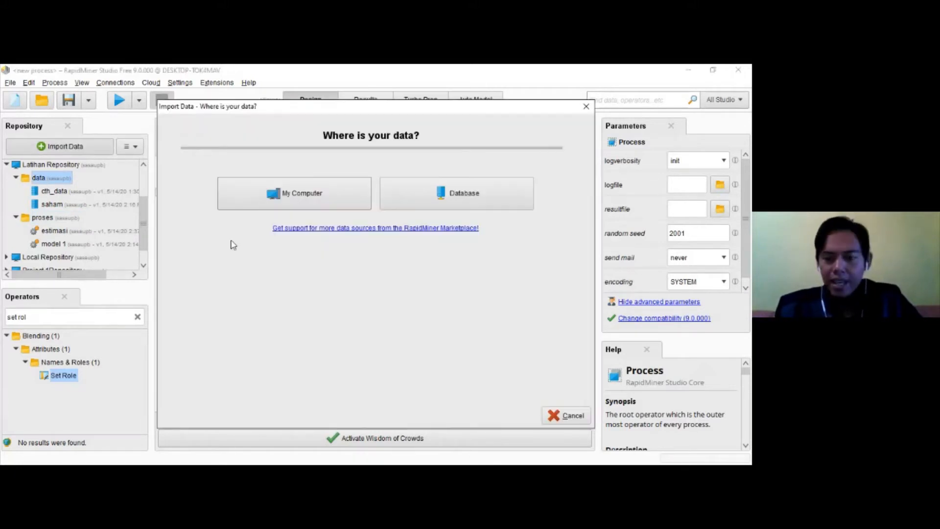
pyautogui.click(291, 195)
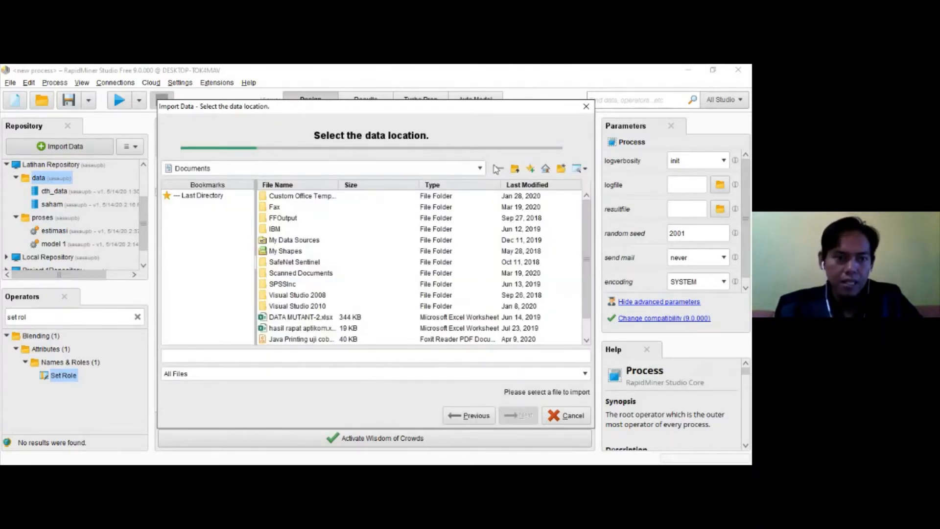
# Browse to the training folder inside aptikom on Local Disk (E:) and choose data_asso.xlsx as the file to import.
pyautogui.click(515, 168)
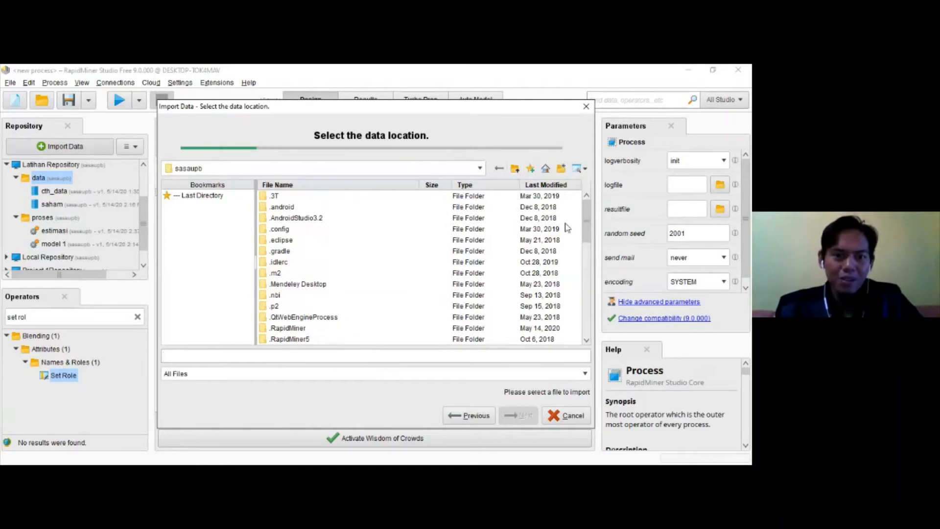
pyautogui.click(516, 170)
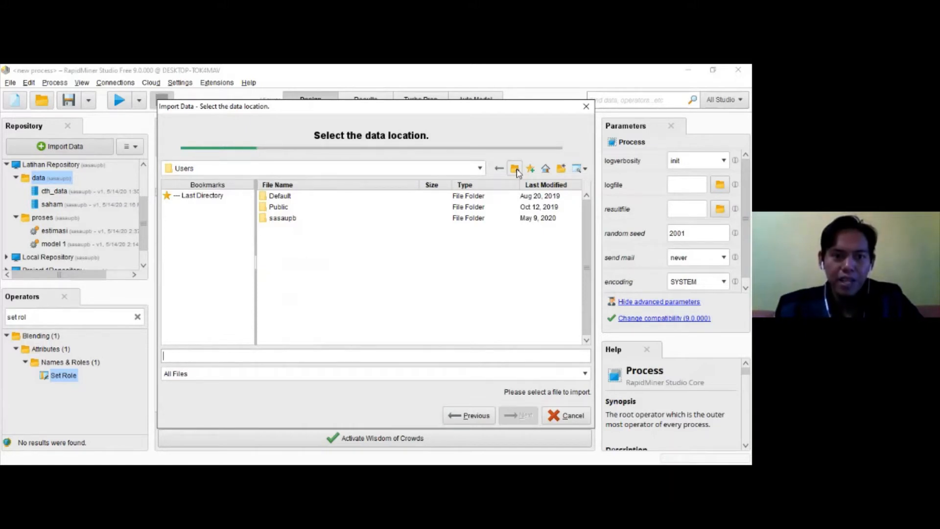
pyautogui.click(515, 170)
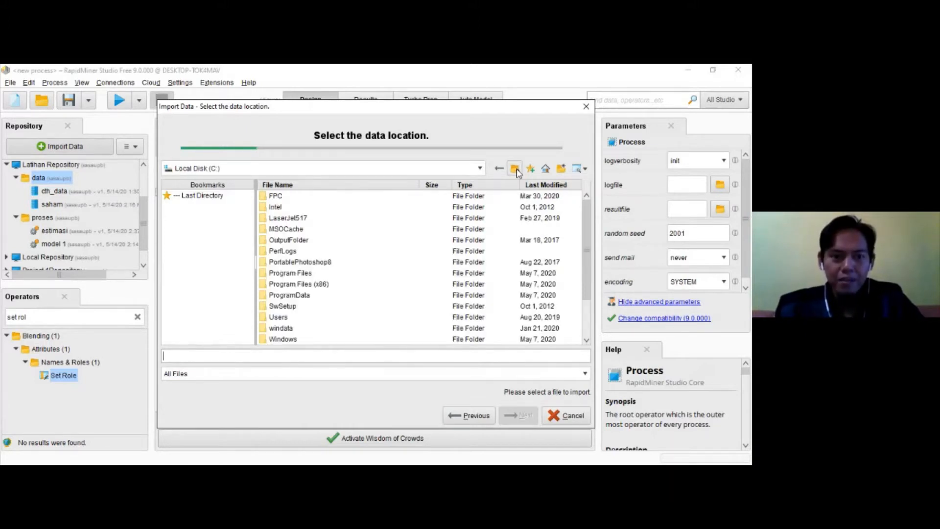
pyautogui.click(515, 169)
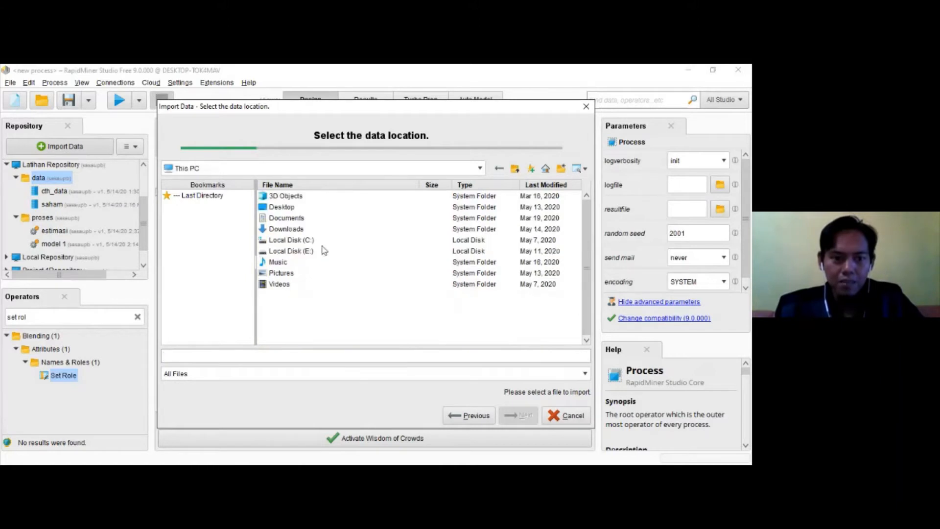
pyautogui.doubleClick(303, 251)
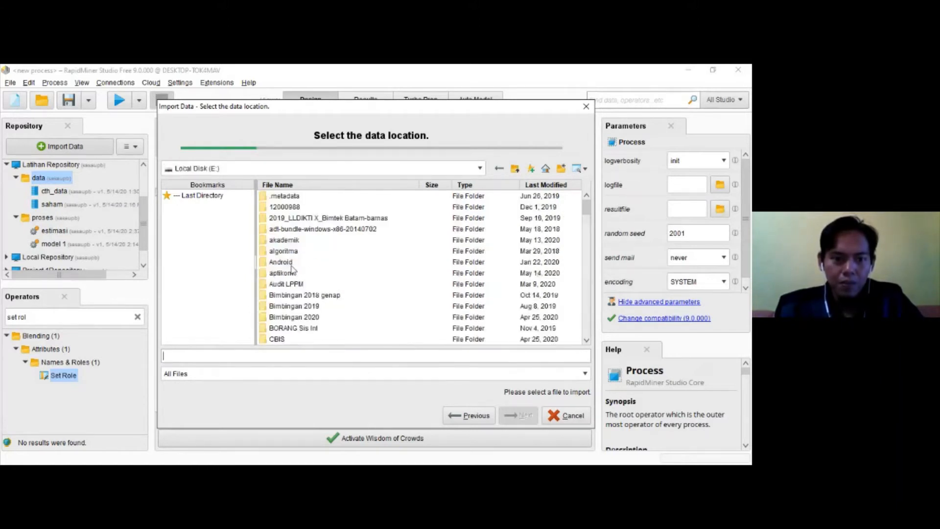
pyautogui.doubleClick(292, 273)
pyautogui.doubleClick(300, 218)
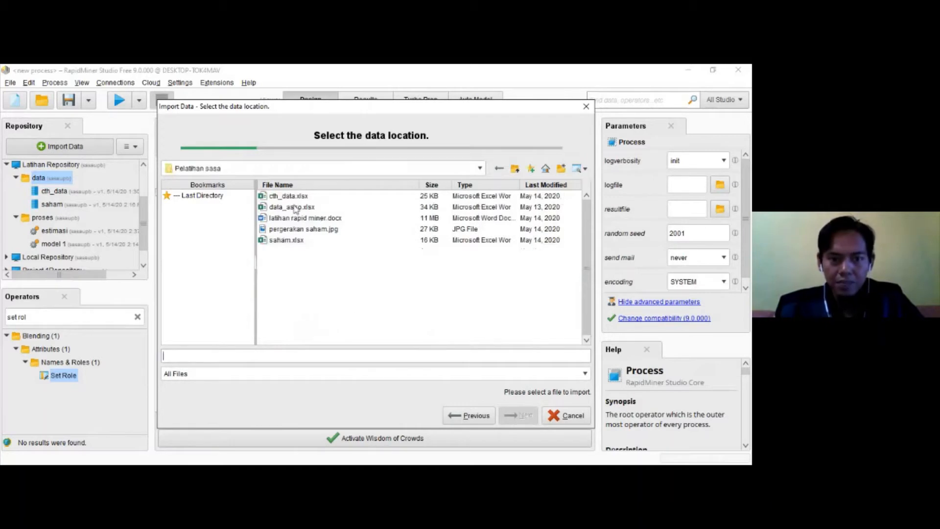
pyautogui.click(295, 208)
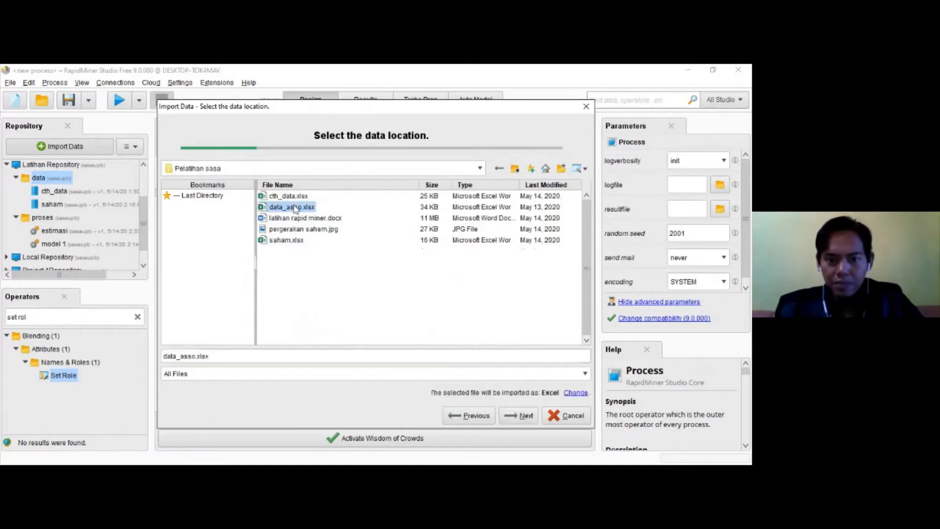
pyautogui.click(523, 420)
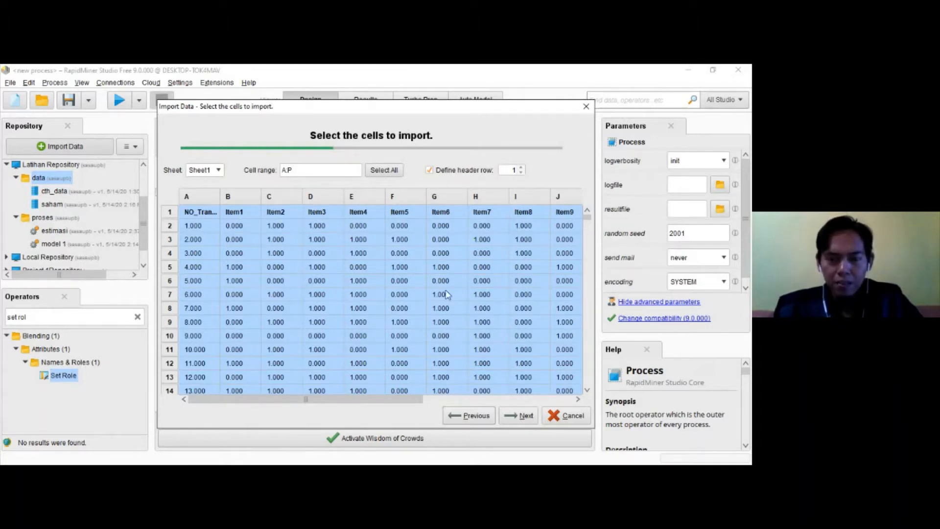
# Accept the cell selection, review the column formats, and store the data as data_asso in the data folder of Latihan Repository.
pyautogui.click(525, 416)
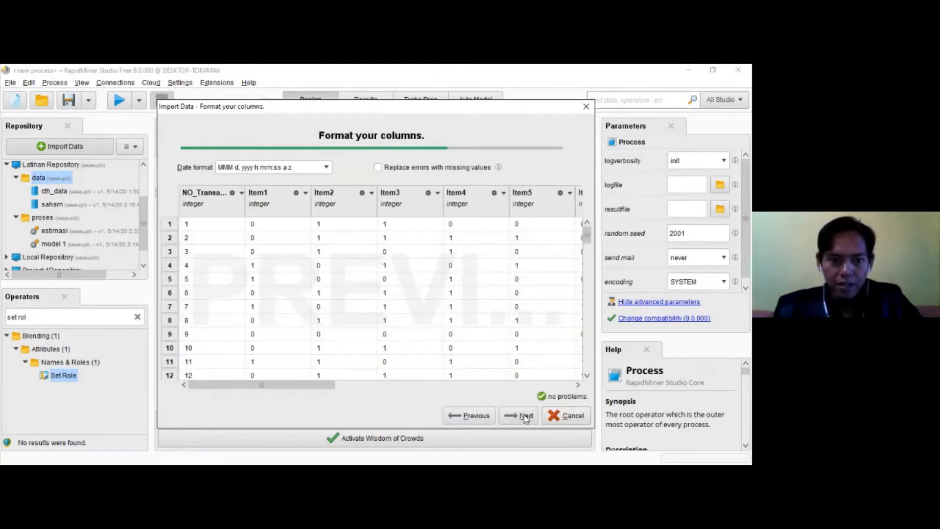
pyautogui.moveTo(308, 386); pyautogui.dragTo(300, 370)
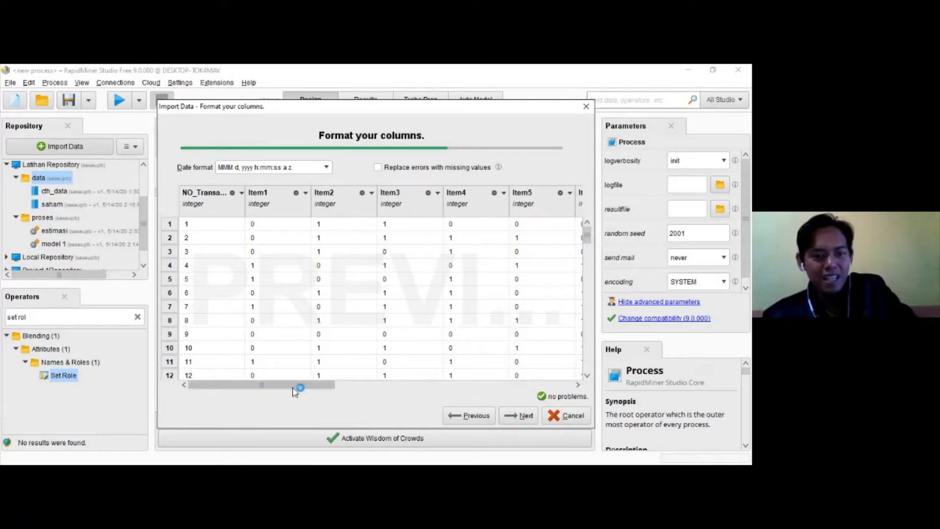
pyautogui.moveTo(300, 387); pyautogui.dragTo(362, 382)
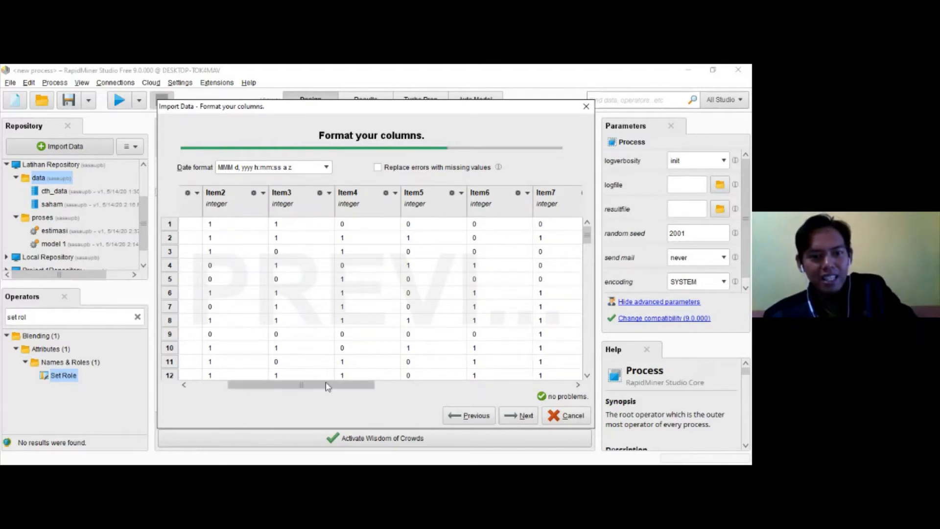
pyautogui.moveTo(328, 383); pyautogui.dragTo(240, 373)
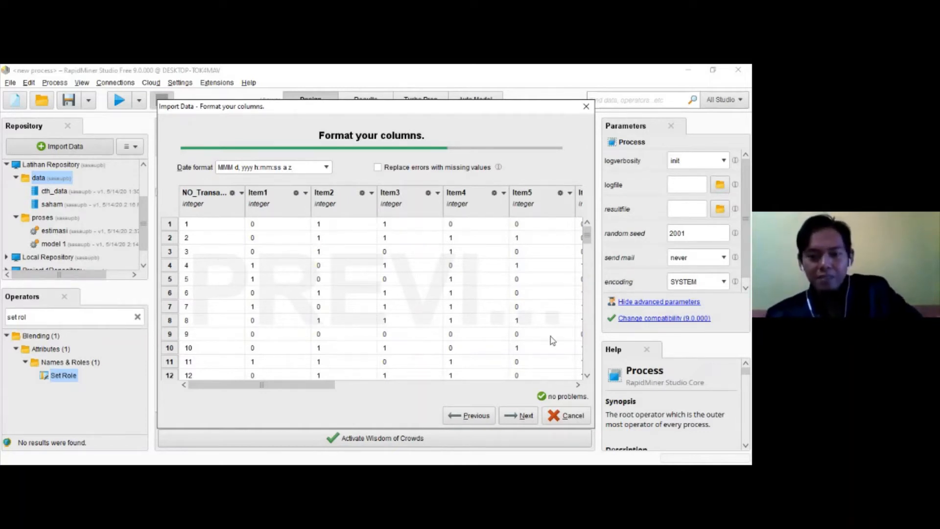
pyautogui.click(518, 416)
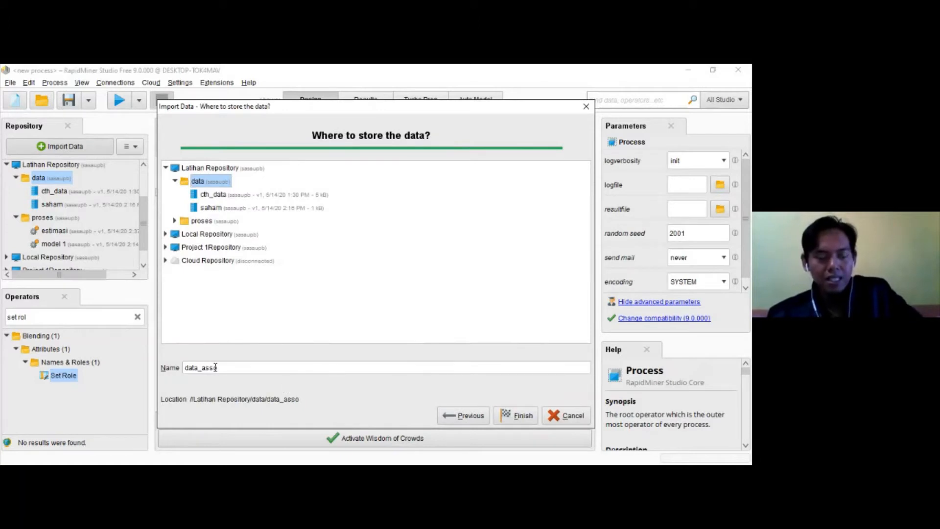
pyautogui.click(524, 420)
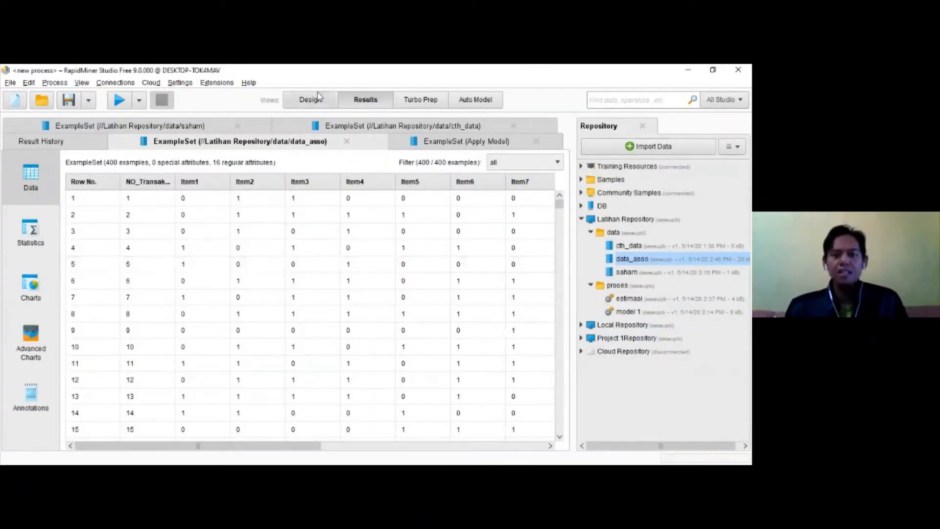
# Return to the process design and add the data_asso dataset from the data folder of Latihan Repository to the empty process.
pyautogui.click(311, 100)
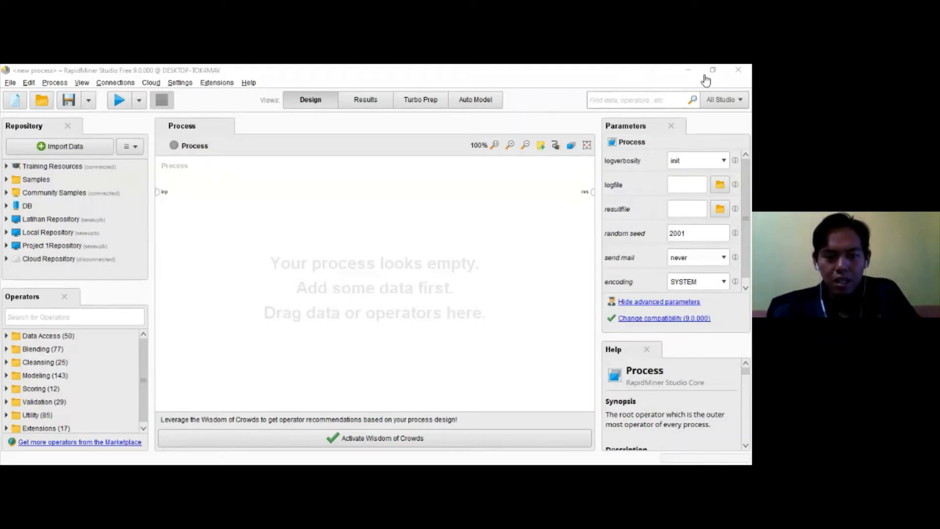
pyautogui.click(705, 80)
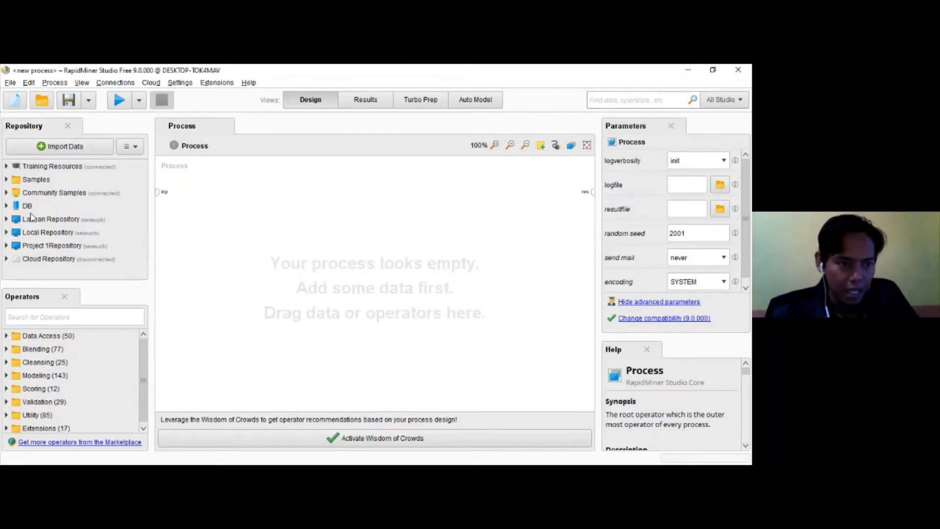
pyautogui.click(6, 220)
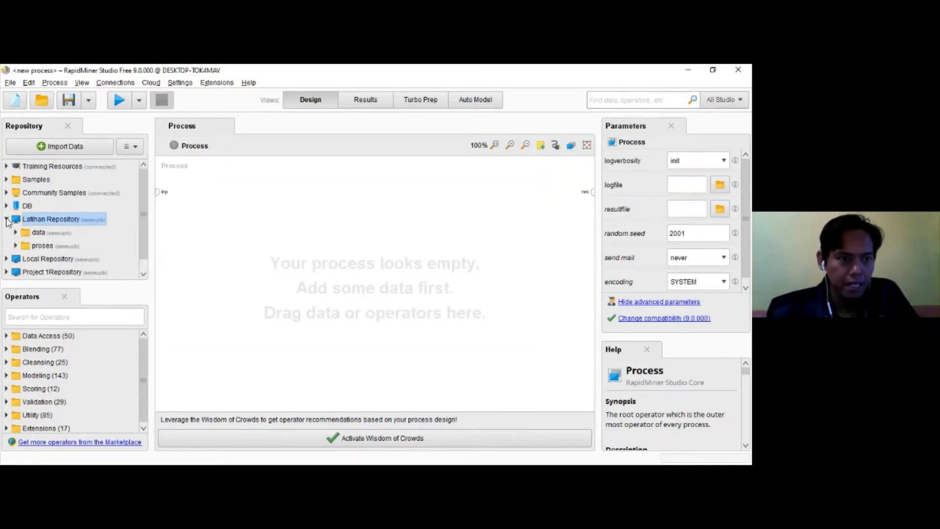
pyautogui.click(15, 232)
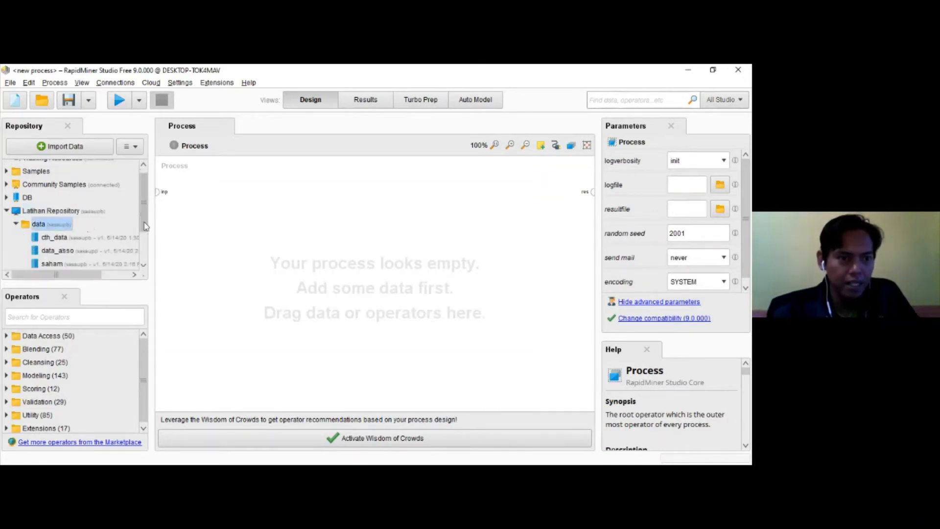
pyautogui.scroll(-1, 144, 226)
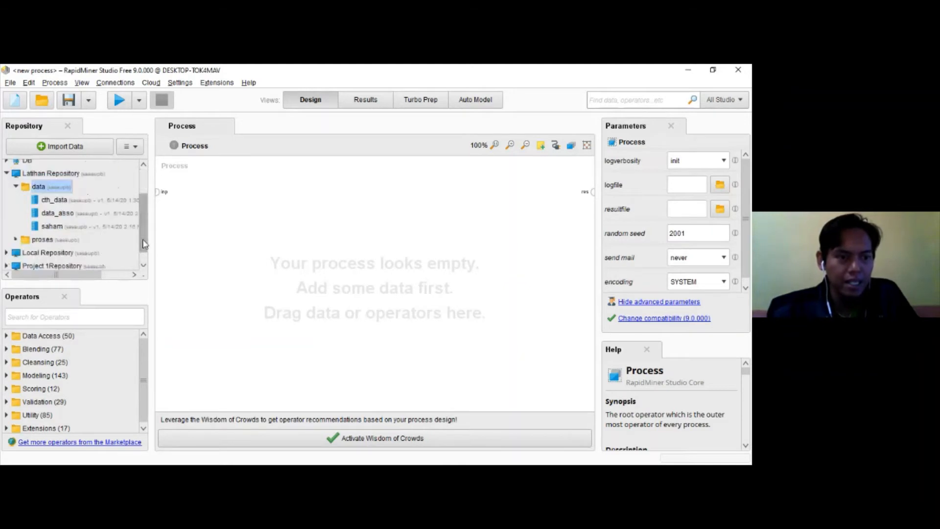
pyautogui.click(67, 216)
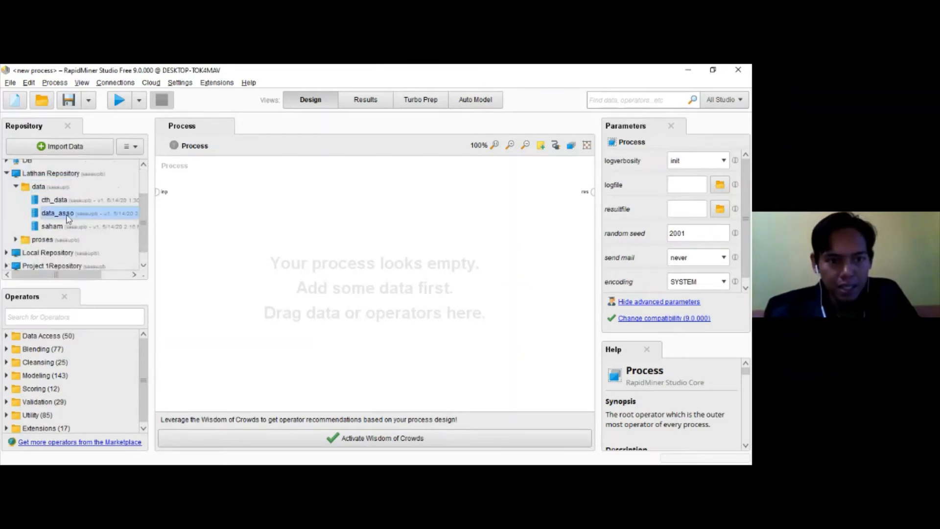
pyautogui.moveTo(67, 216); pyautogui.dragTo(196, 229)
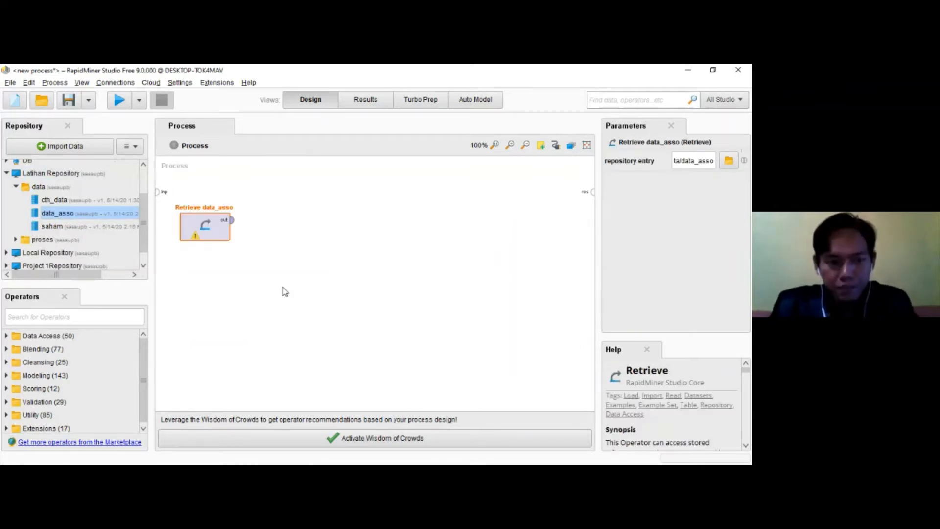
# Connect the output of Retrieve data_asso to the process result port and run the process.
pyautogui.hotkey('alt', 'Tab')
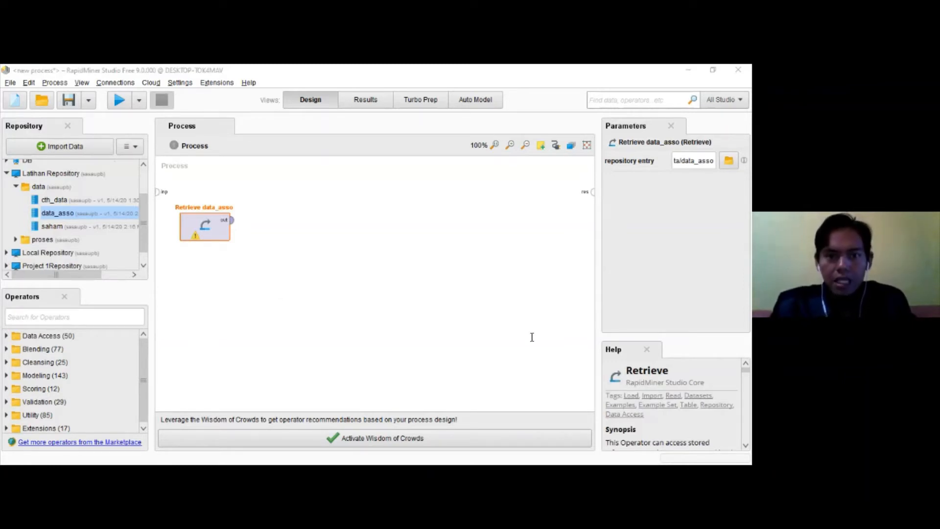
pyautogui.click(678, 299)
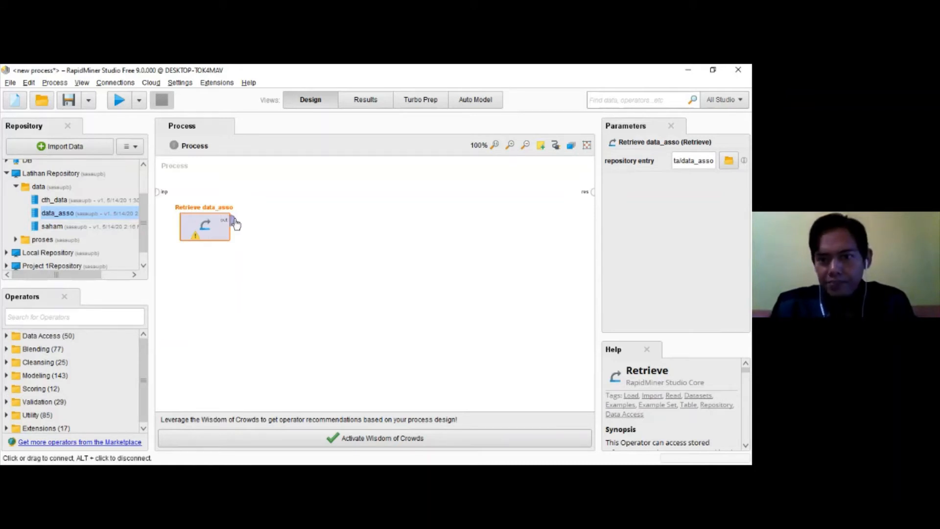
pyautogui.moveTo(235, 224); pyautogui.dragTo(592, 192)
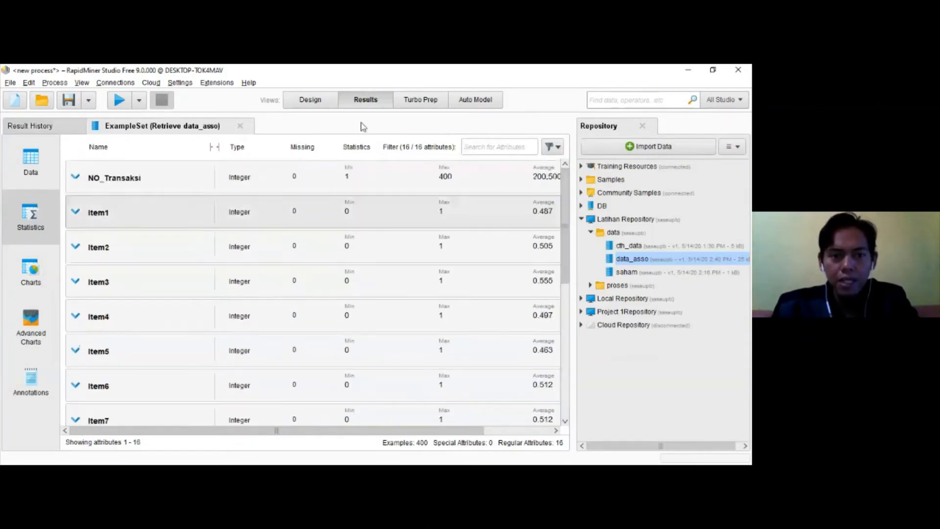
# Examine the attribute statistics in the data_asso results, then return to the process design.
pyautogui.click(310, 100)
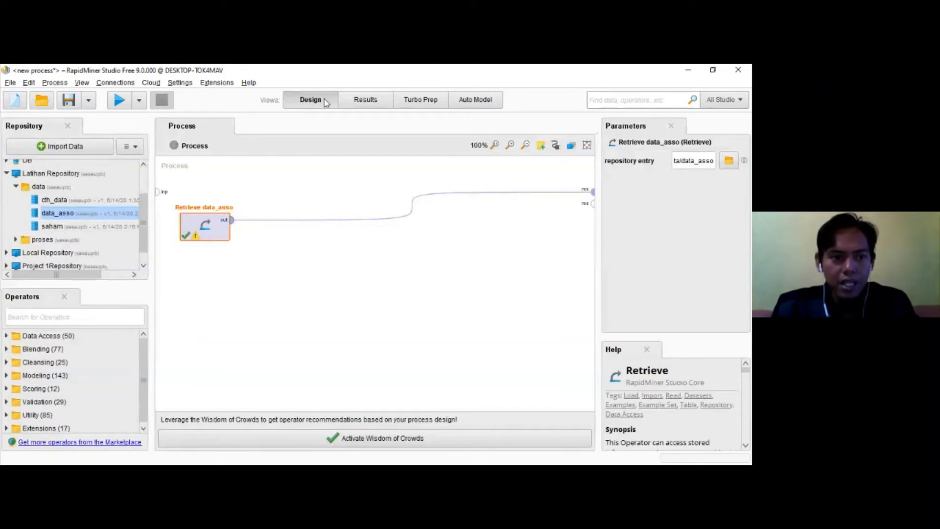
pyautogui.click(368, 99)
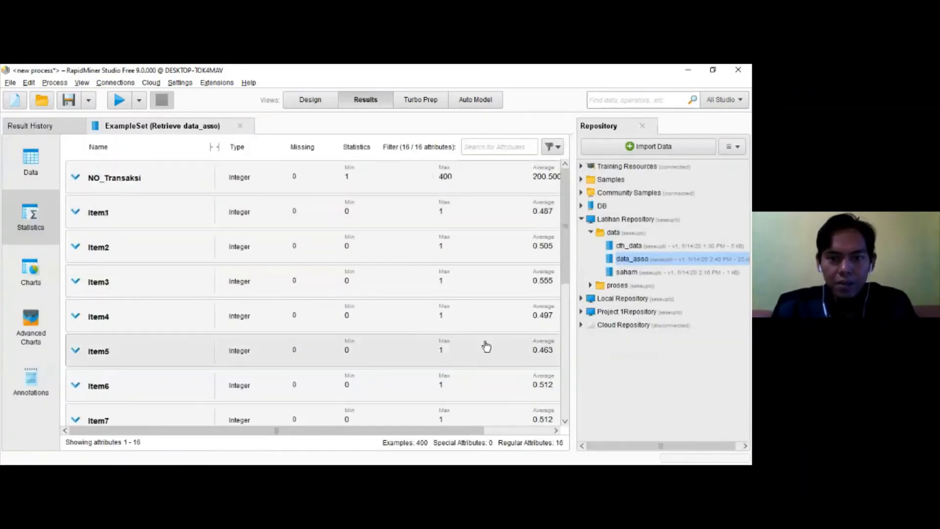
pyautogui.moveTo(567, 251)
pyautogui.mouseDown()
pyautogui.moveTo(579, 391)
pyautogui.moveTo(570, 251)
pyautogui.mouseUp()
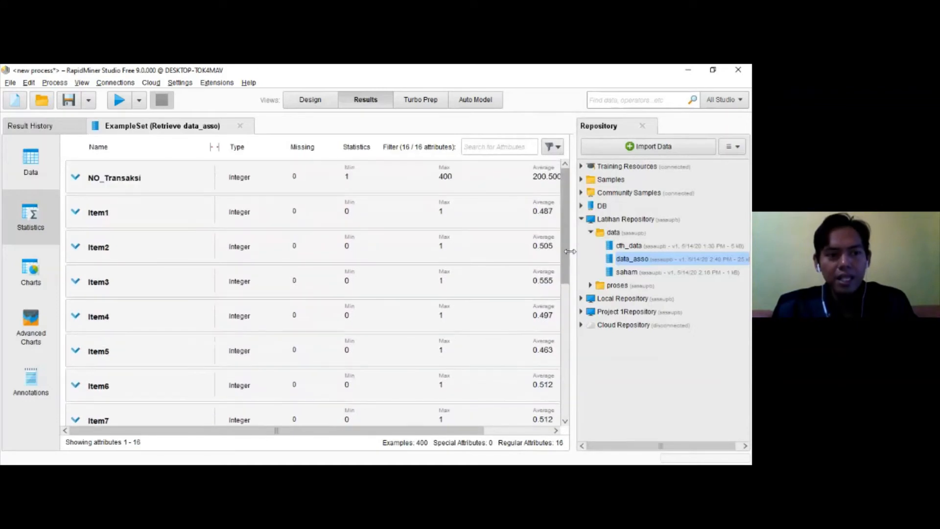
pyautogui.click(309, 100)
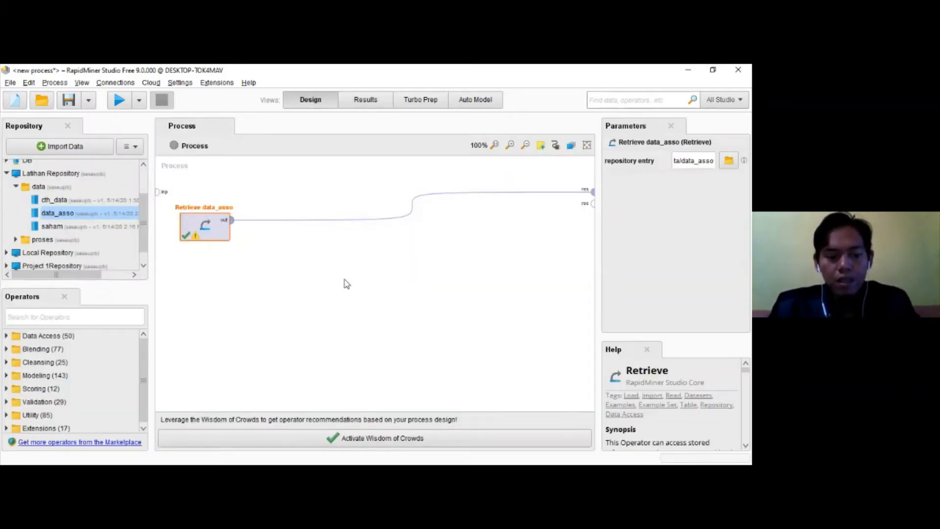
pyautogui.hotkey('alt', 'Tab')
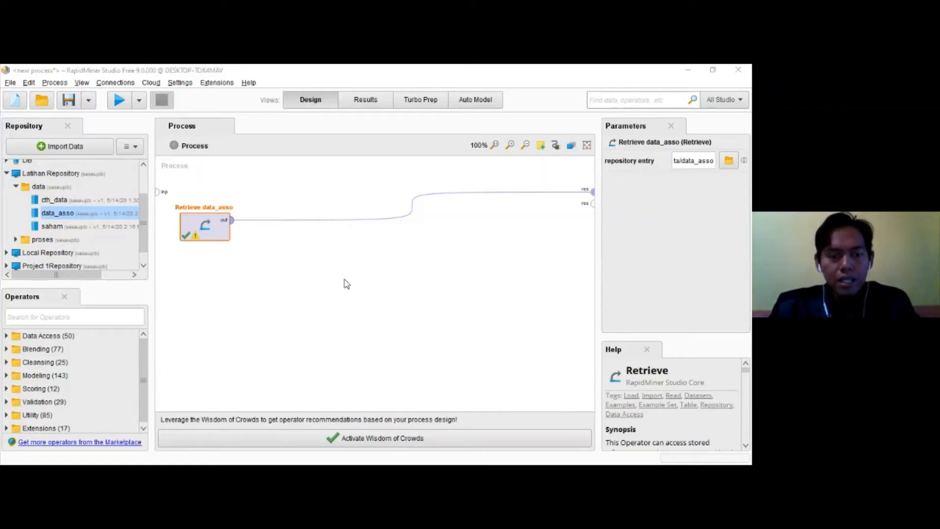
pyautogui.hotkey('alt', 'Tab')
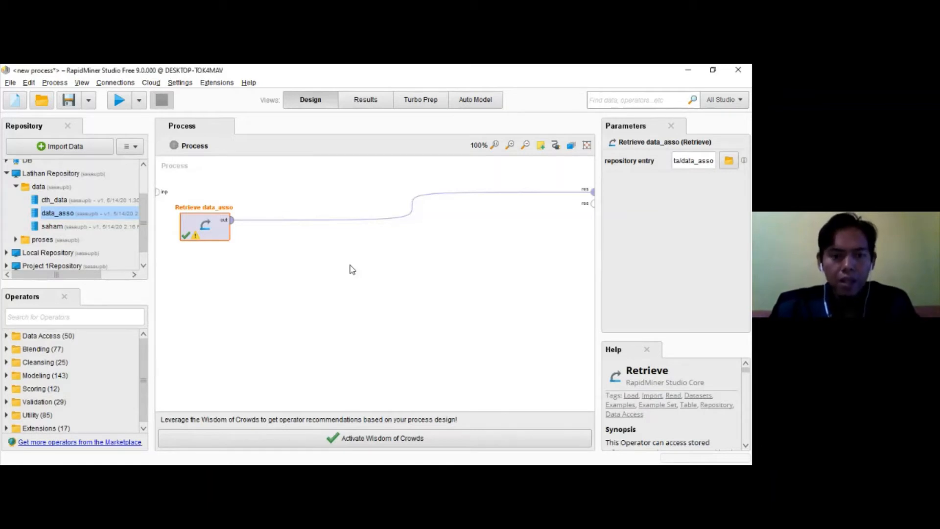
pyautogui.click(342, 264)
pyautogui.rightClick(343, 263)
pyautogui.moveTo(381, 290)
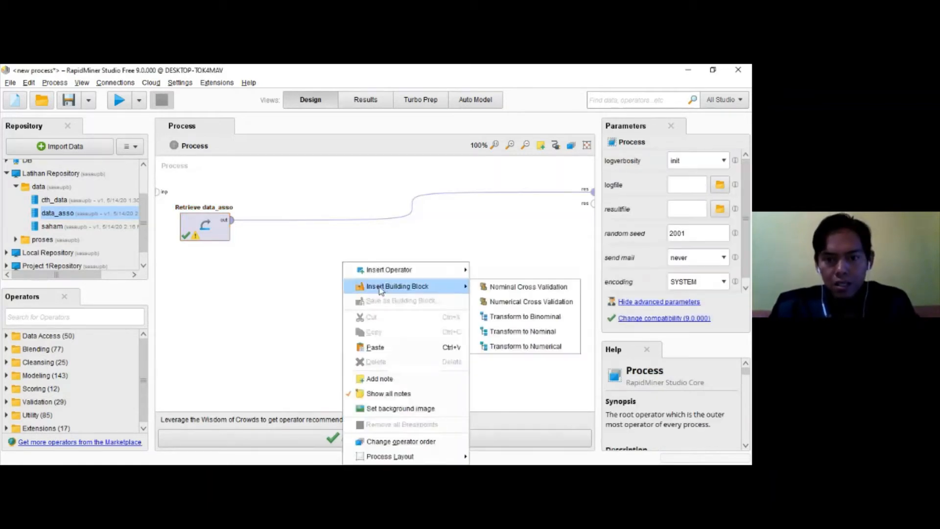
pyautogui.click(267, 263)
# Insert a Numerical to Binominal operator on the connection between Retrieve data_asso and the result port.
pyautogui.click(127, 315)
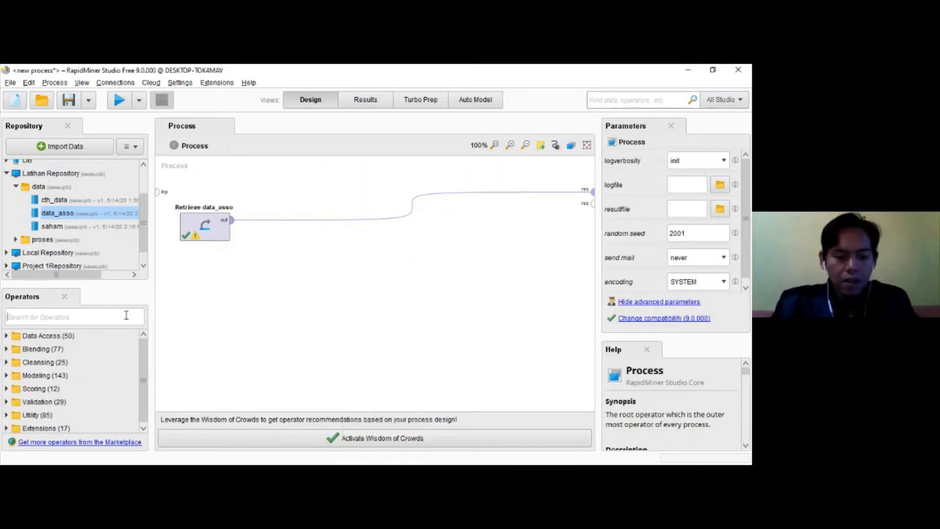
pyautogui.write('numeri')
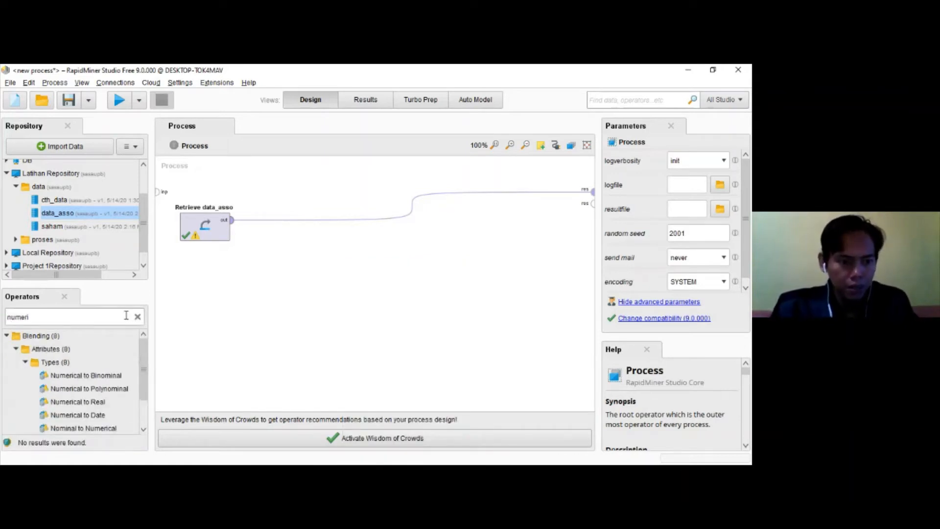
pyautogui.moveTo(102, 376); pyautogui.dragTo(313, 228)
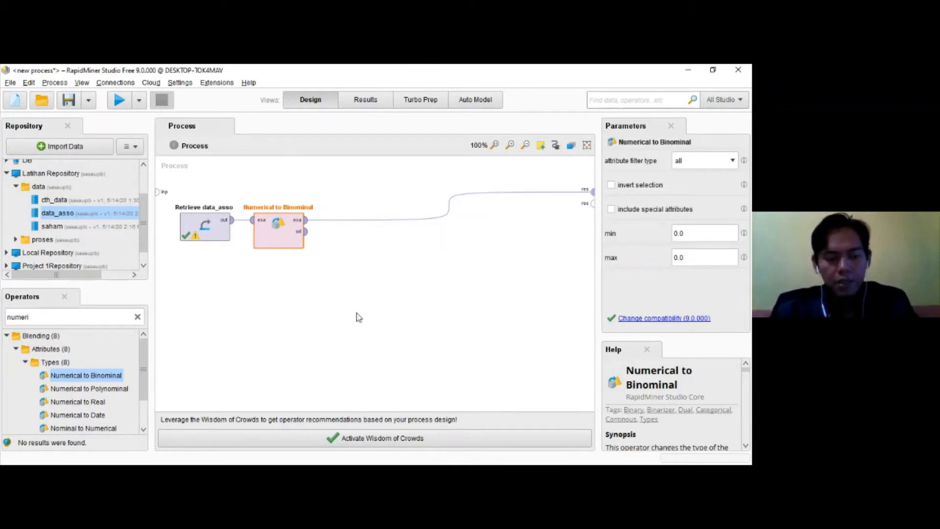
pyautogui.hotkey('alt', 'Tab')
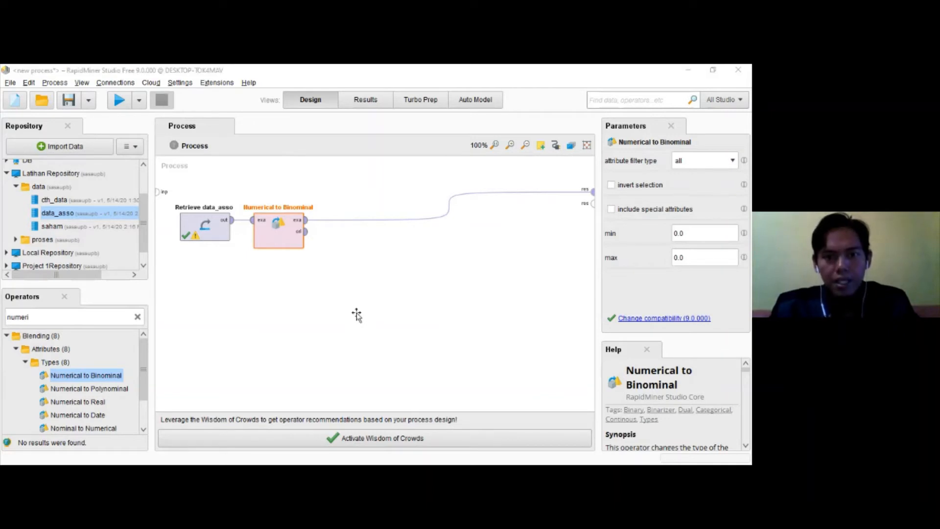
pyautogui.hotkey('alt', 'Tab')
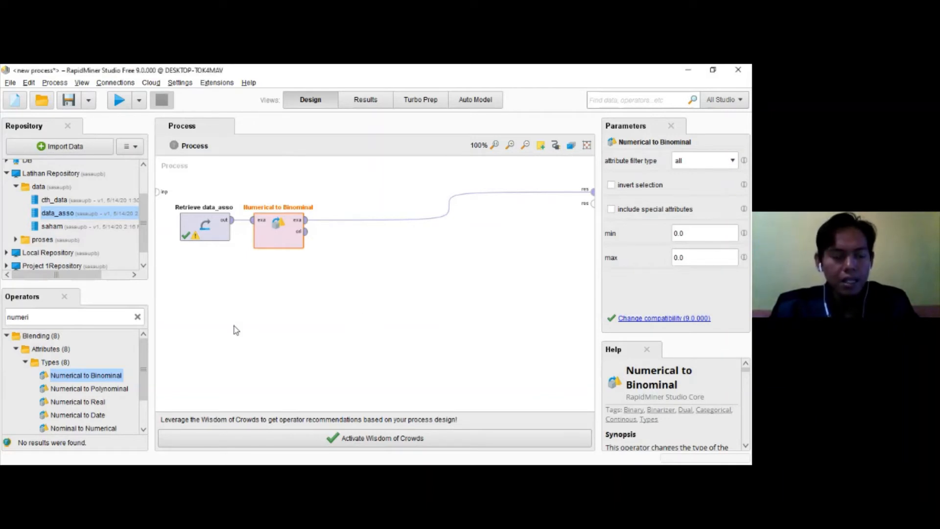
# Find the FP-Growth operator and insert it on the connection after Numerical to Binominal.
pyautogui.click(138, 317)
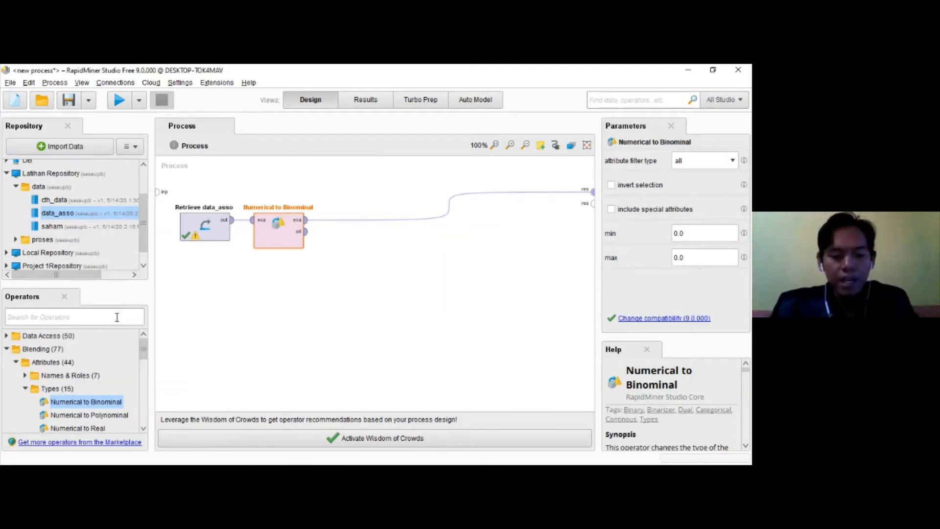
pyautogui.write('fi')
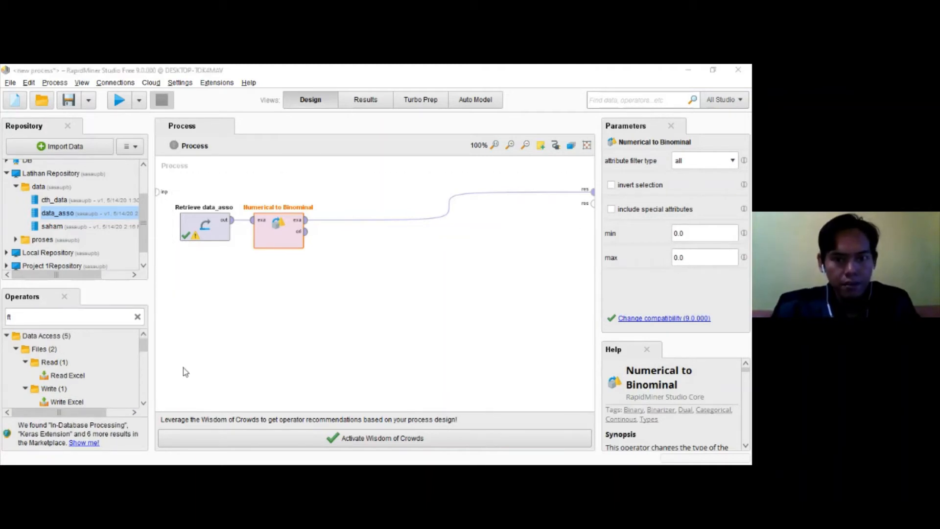
pyautogui.hotkey('alt', 'Tab')
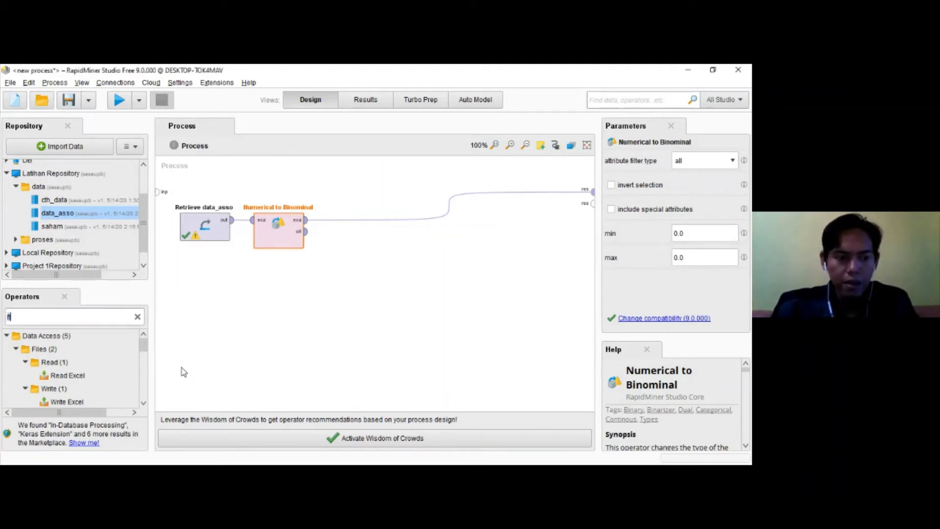
pyautogui.write('FP')
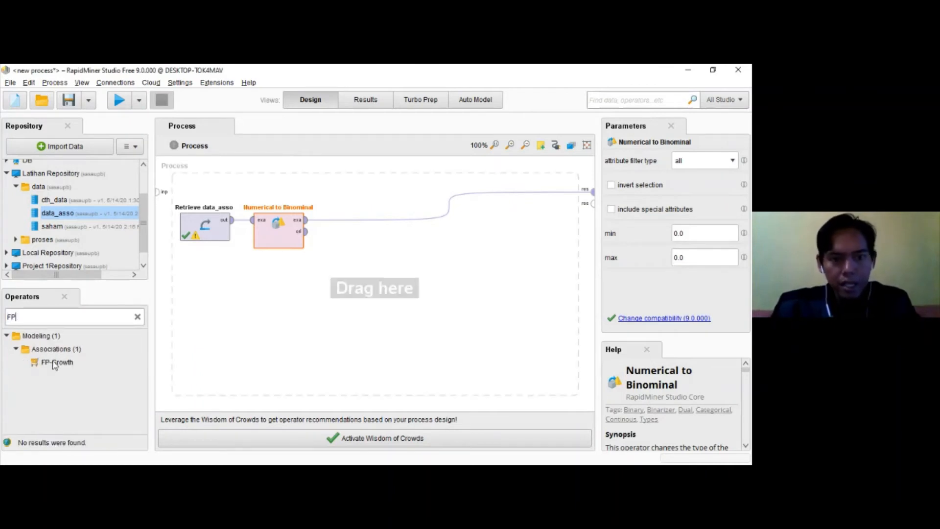
pyautogui.moveTo(54, 365); pyautogui.dragTo(362, 221)
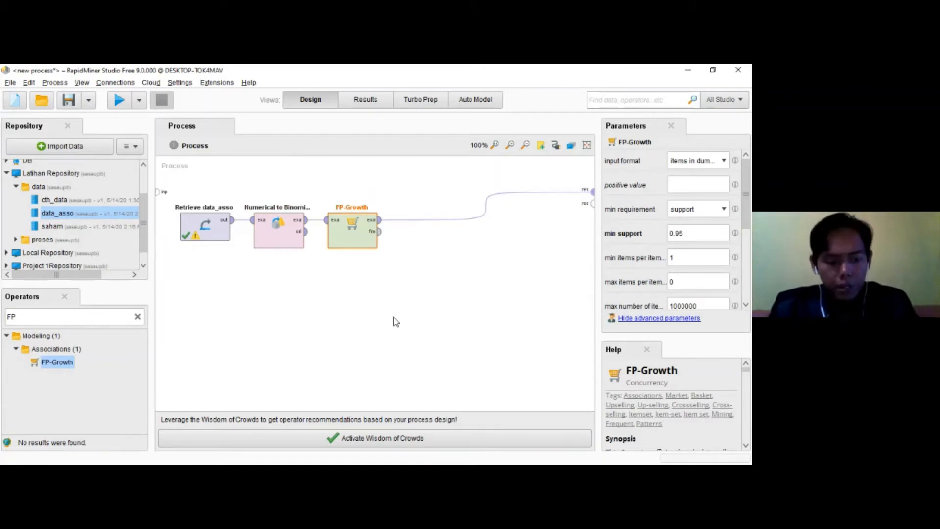
pyautogui.click(416, 376)
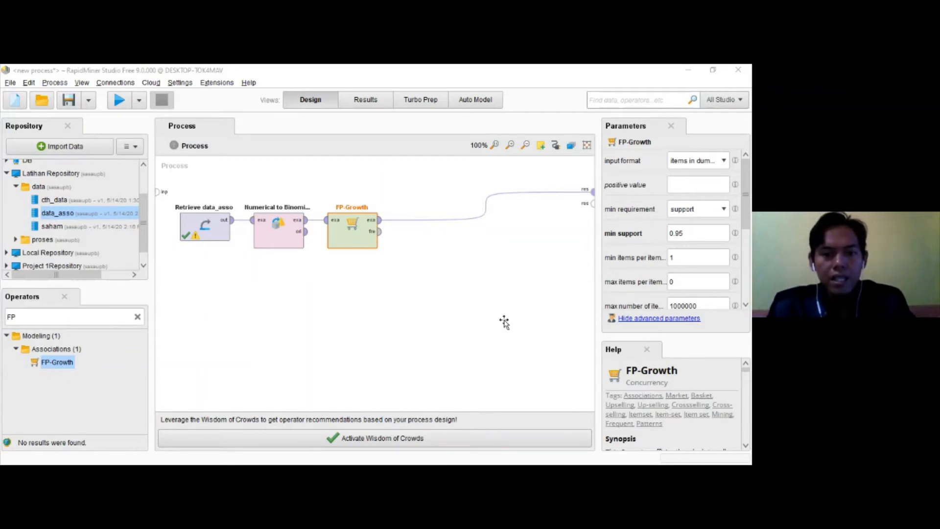
pyautogui.click(721, 250)
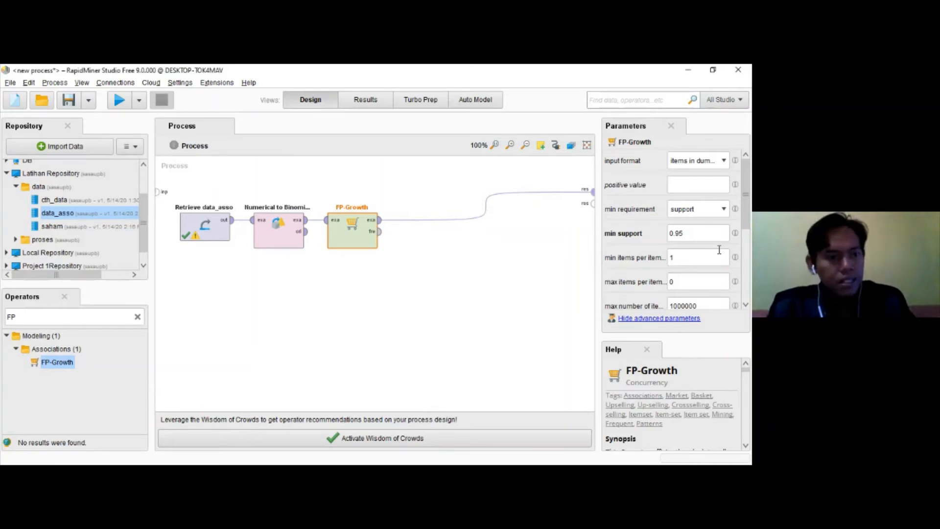
# Add a Create Association Rules operator to the process, unconnected, below and to the right of FP-Growth.
pyautogui.click(138, 318)
pyautogui.write('crea')
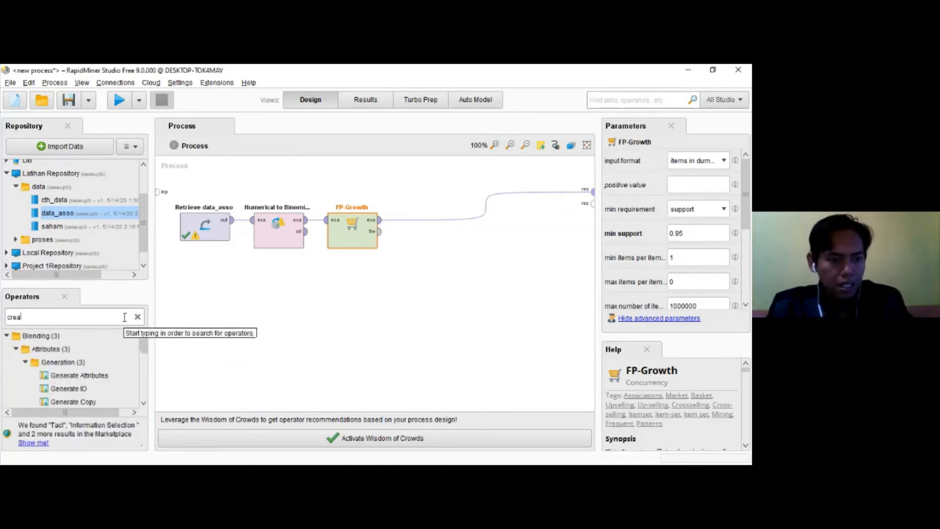
pyautogui.write('te')
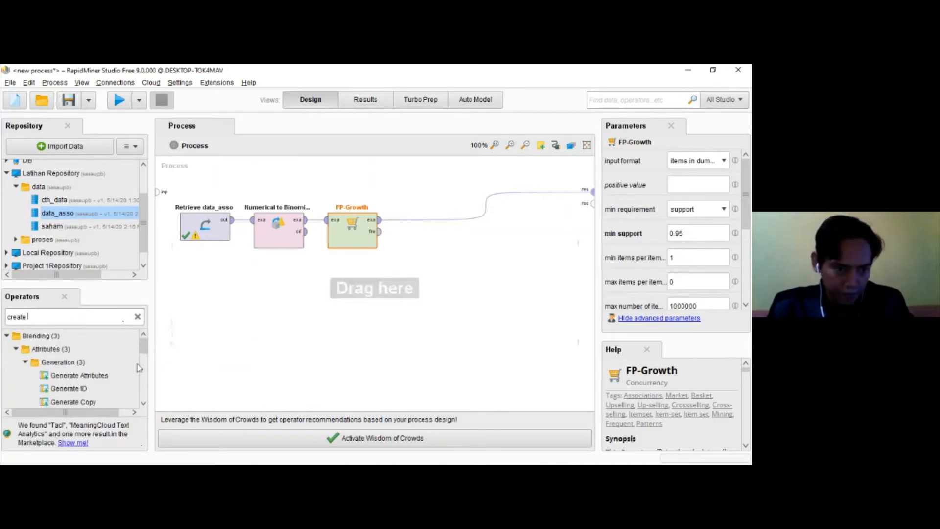
pyautogui.write(' as')
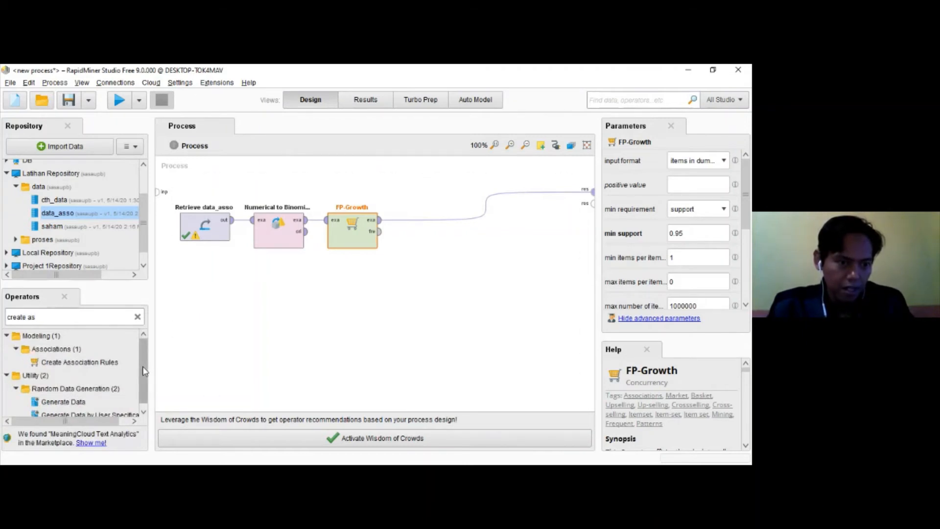
pyautogui.moveTo(103, 366); pyautogui.dragTo(457, 230)
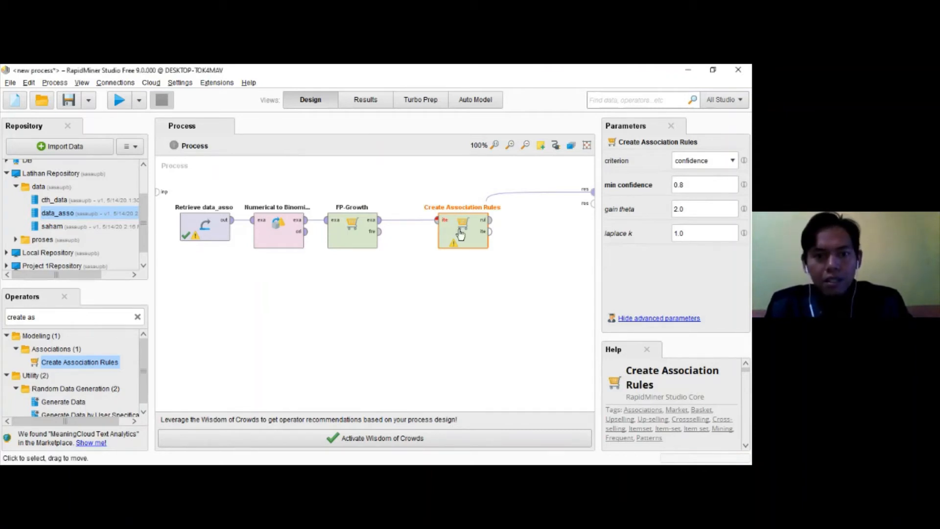
pyautogui.moveTo(461, 234); pyautogui.dragTo(458, 283)
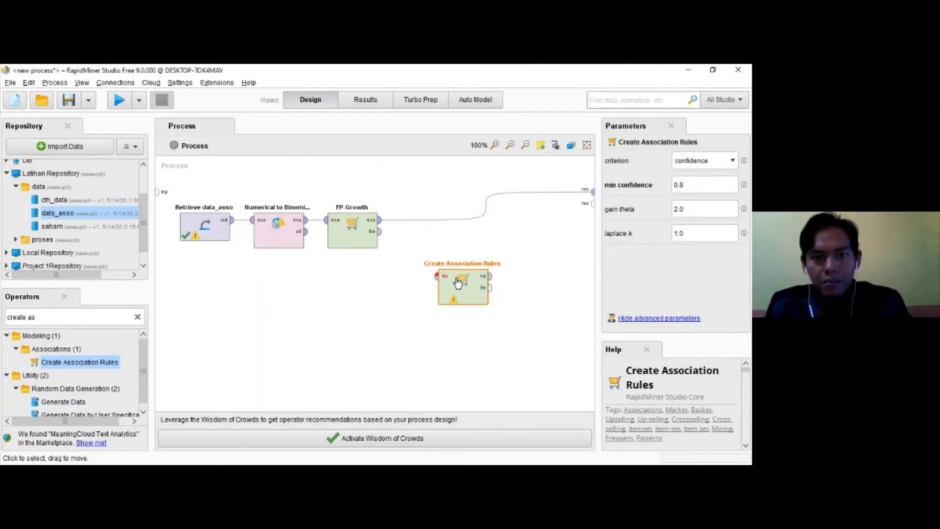
# Connect FP-Growth's frequent item sets output to Create Association Rules, and its rules output to the second result port.
pyautogui.click(381, 236)
pyautogui.click(433, 278)
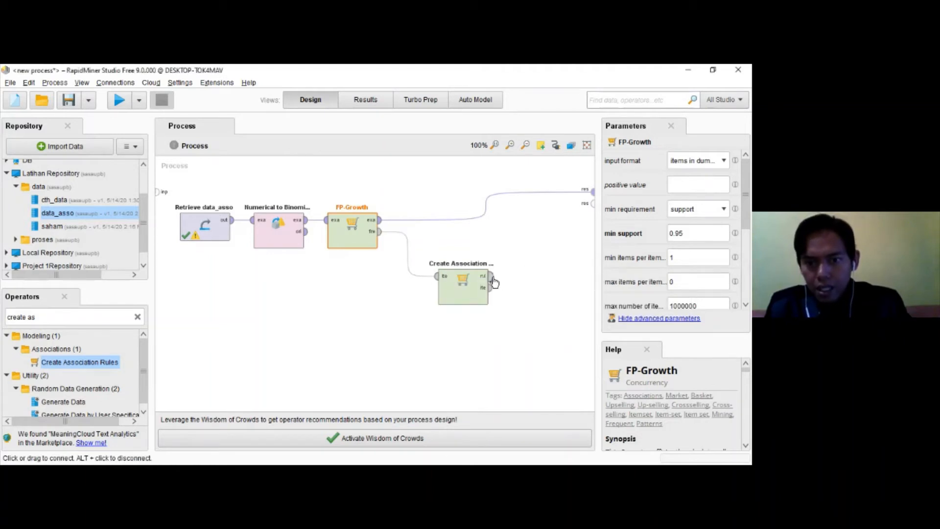
pyautogui.click(495, 277)
pyautogui.click(592, 202)
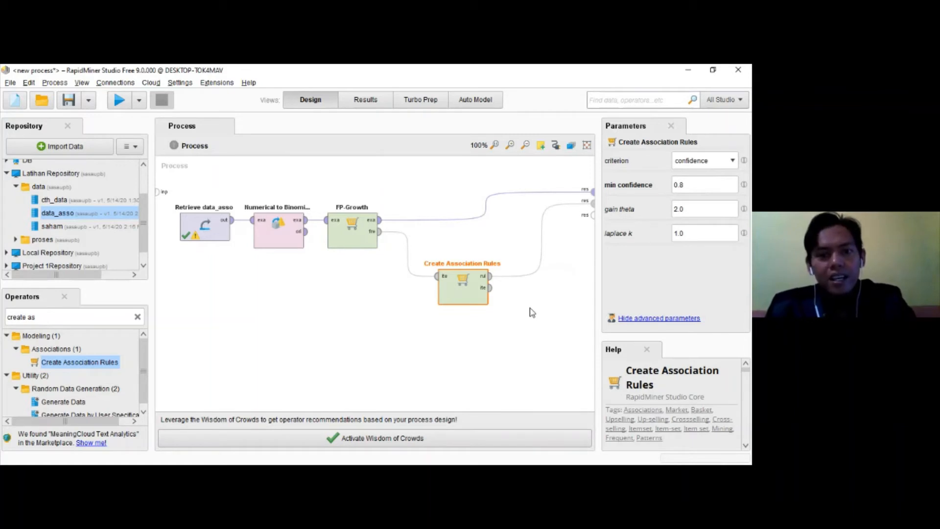
# Set the min confidence of Create Association Rules to 0.5.
pyautogui.click(673, 185)
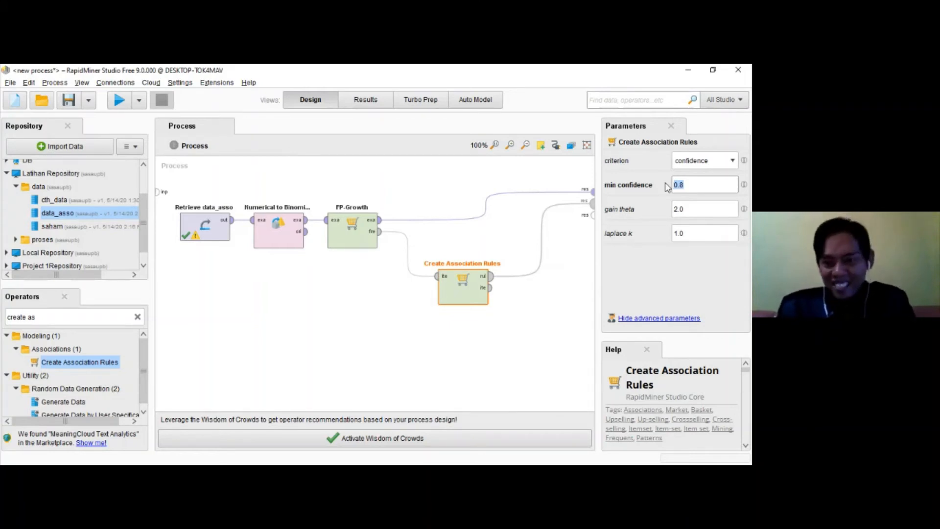
pyautogui.press('Right')
pyautogui.press('BackSpace')
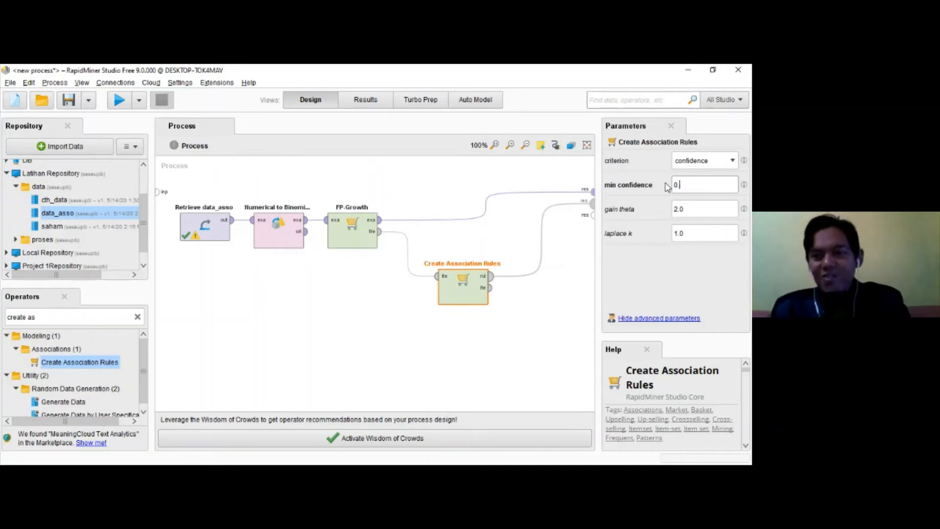
pyautogui.write('5')
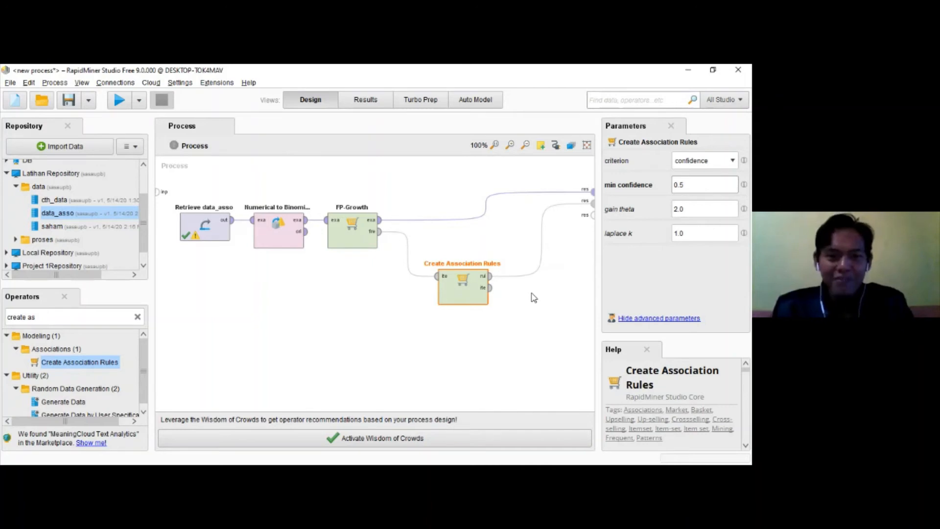
# Set the min support of FP-Growth to 0.1 and look over its remaining parameters.
pyautogui.click(360, 244)
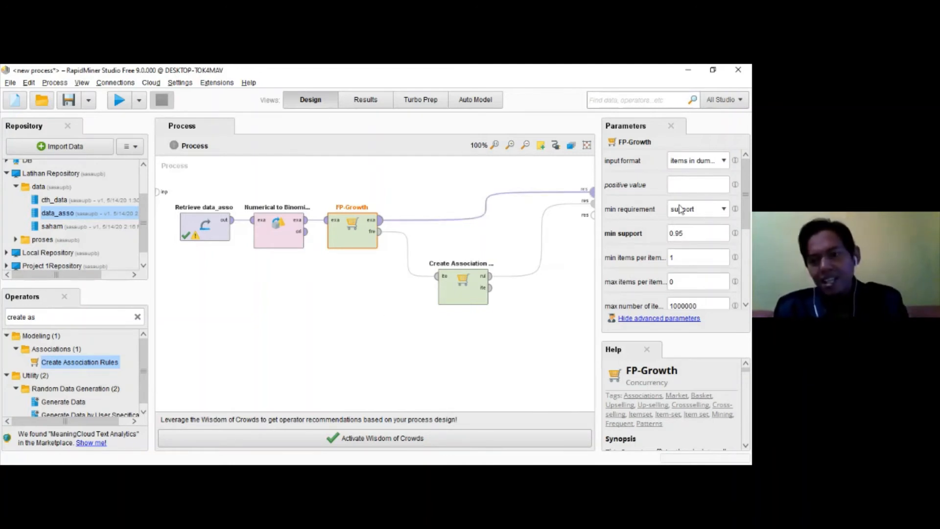
pyautogui.doubleClick(689, 235)
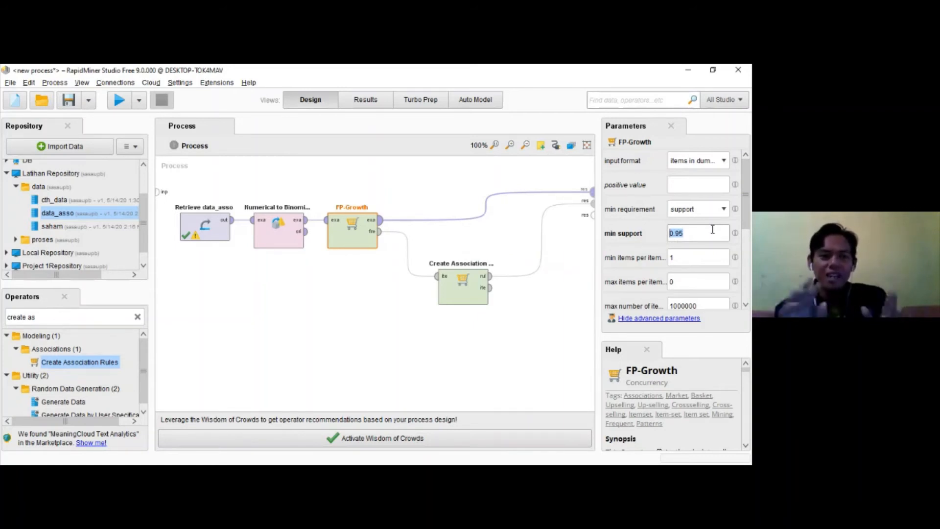
pyautogui.click(709, 234)
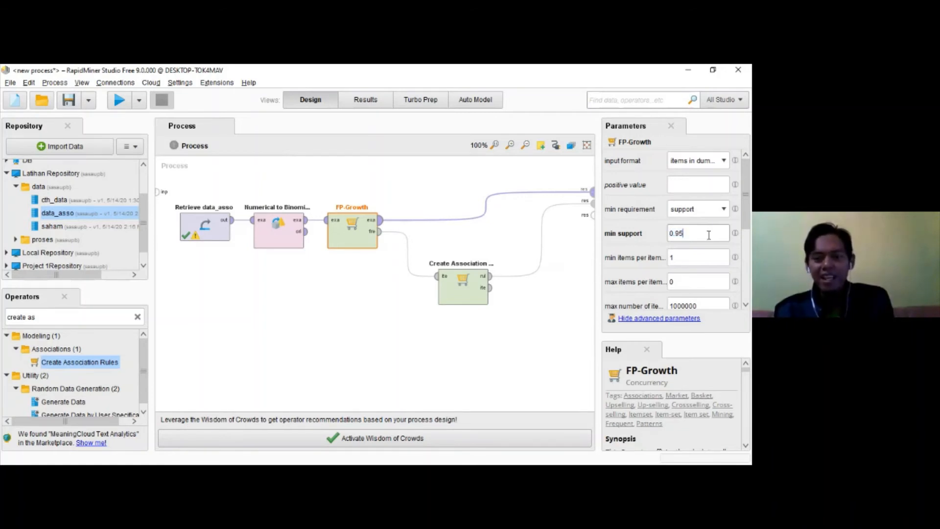
pyautogui.press('BackSpace')
pyautogui.press('BackSpace')
pyautogui.write('1')
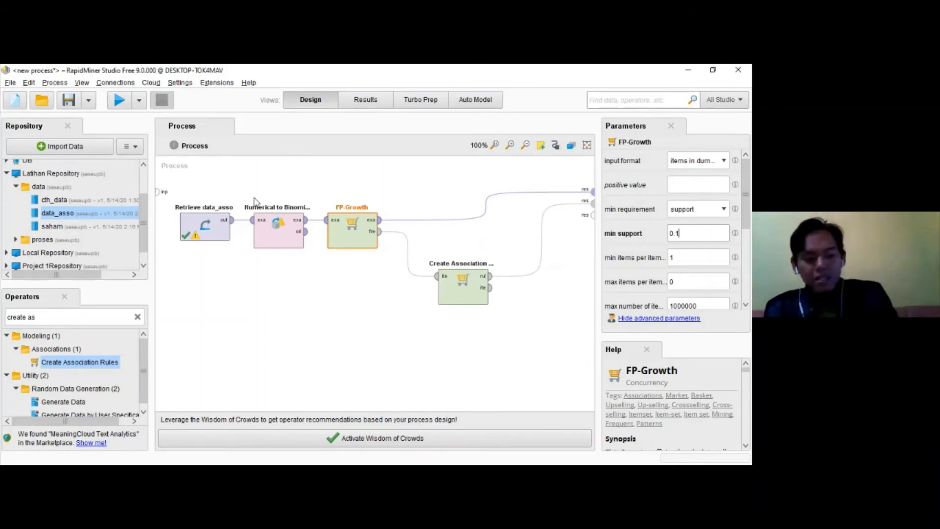
pyautogui.hotkey('alt', 'Tab')
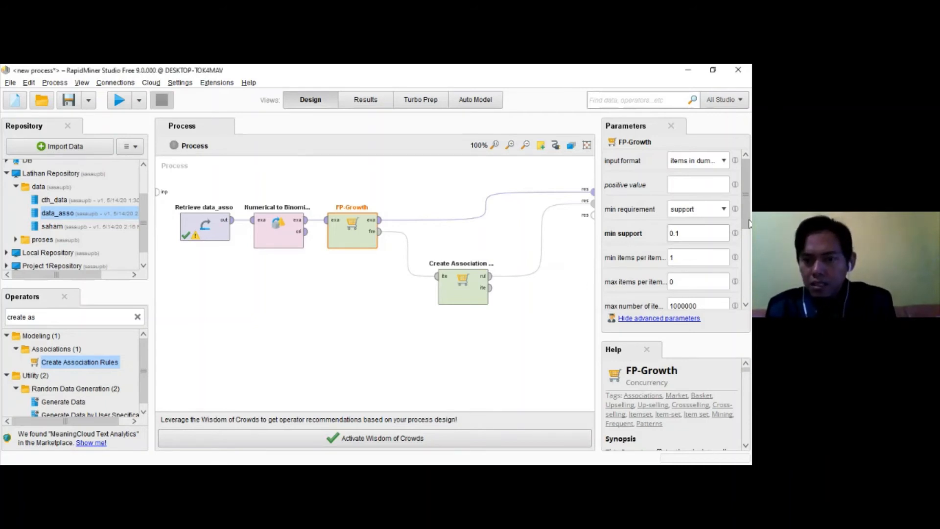
pyautogui.scroll(-3, 748, 243)
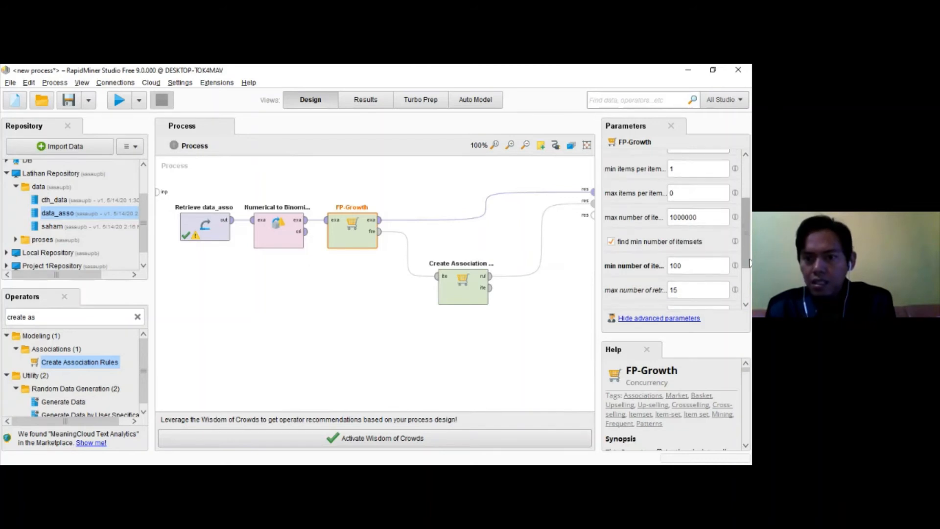
pyautogui.moveTo(748, 260); pyautogui.dragTo(751, 211)
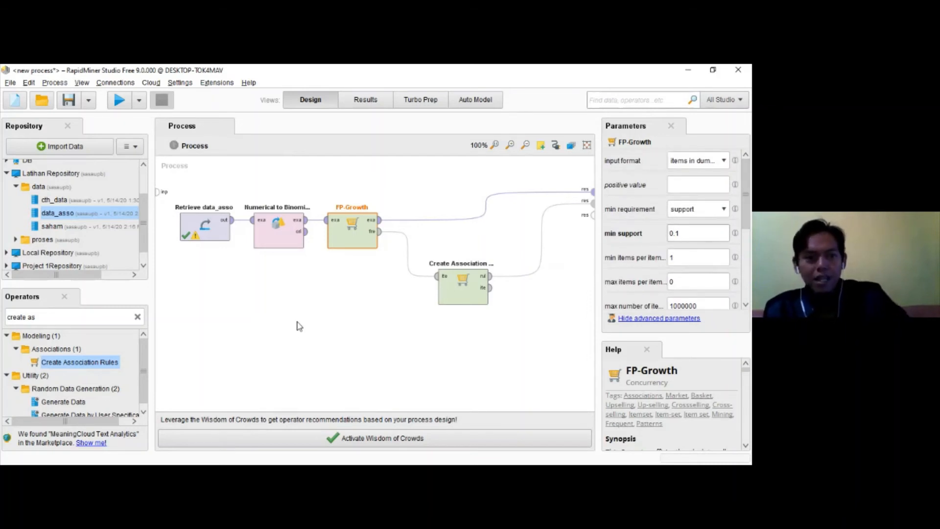
# Run the process and narrow the Premises and Conclusion columns of the association rules table to reveal Support and Confidence.
pyautogui.click(112, 100)
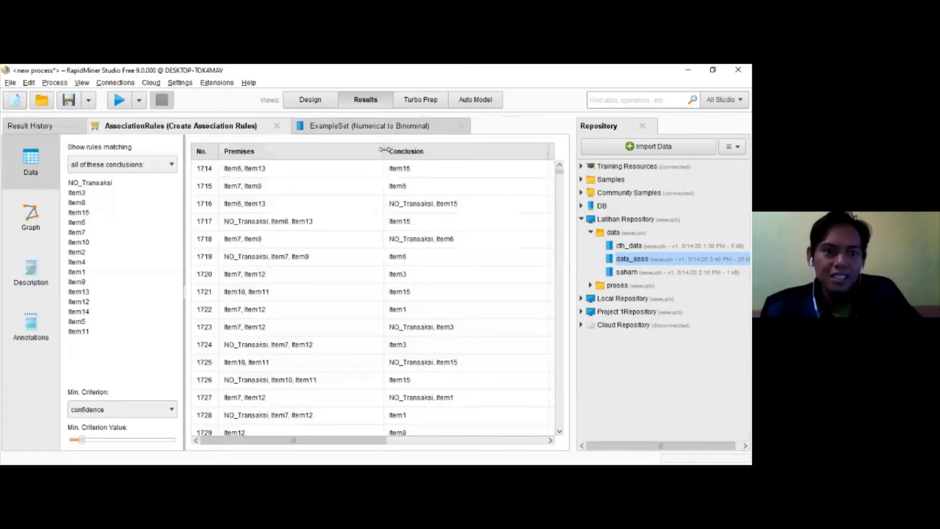
pyautogui.moveTo(383, 151); pyautogui.dragTo(336, 150)
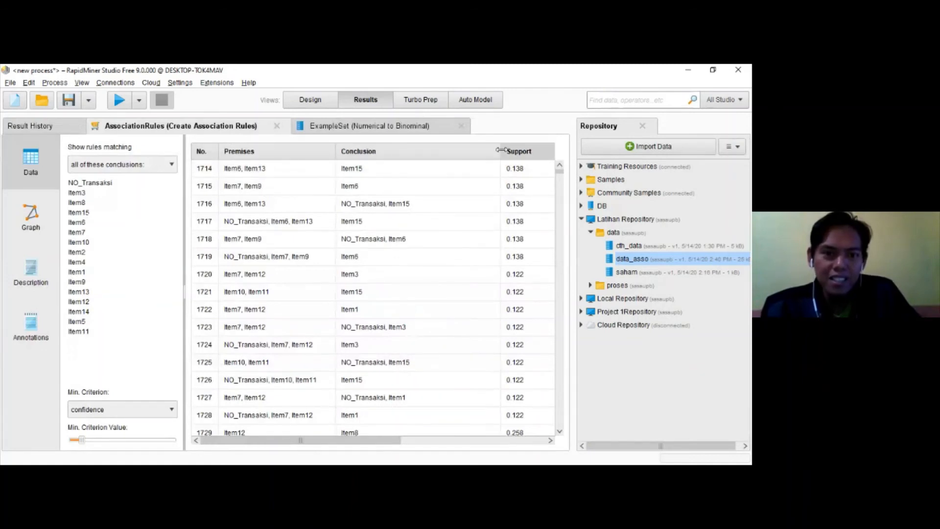
pyautogui.moveTo(501, 150); pyautogui.dragTo(435, 150)
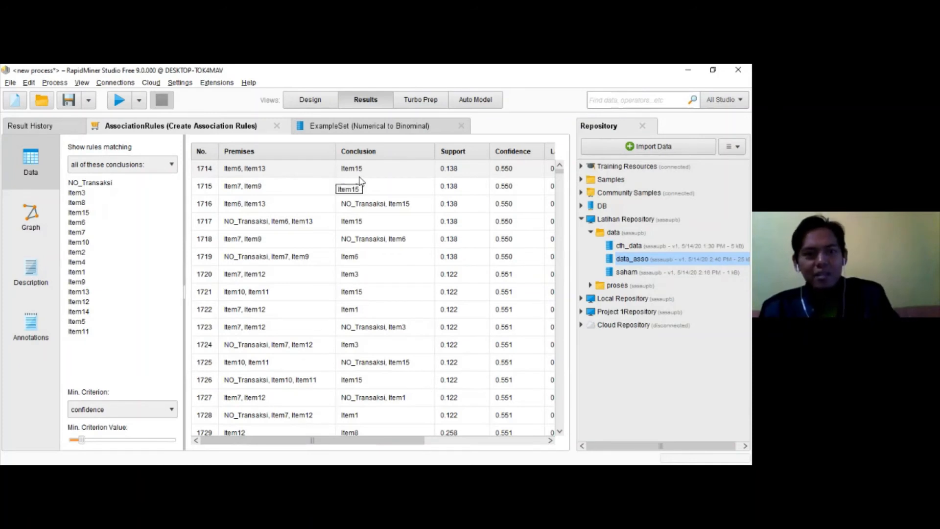
pyautogui.hotkey('alt', 'Tab')
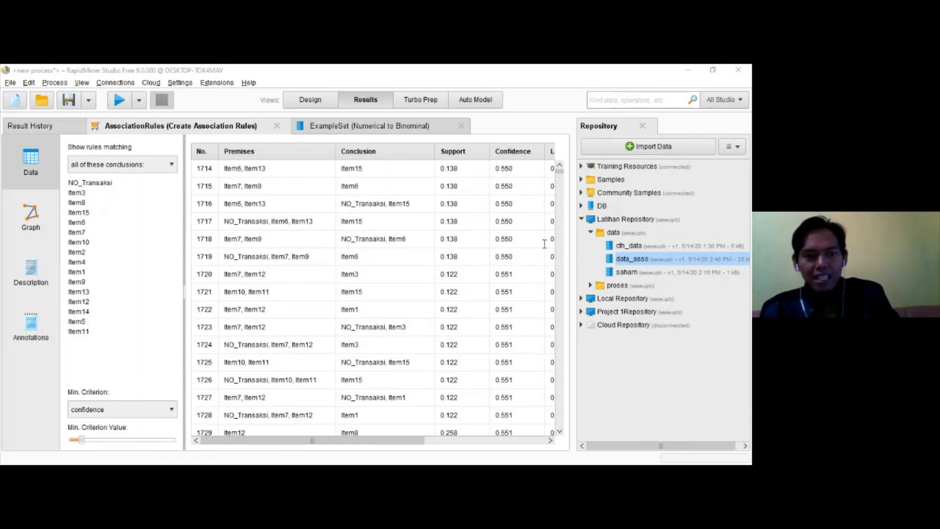
pyautogui.hotkey('alt', 'Tab')
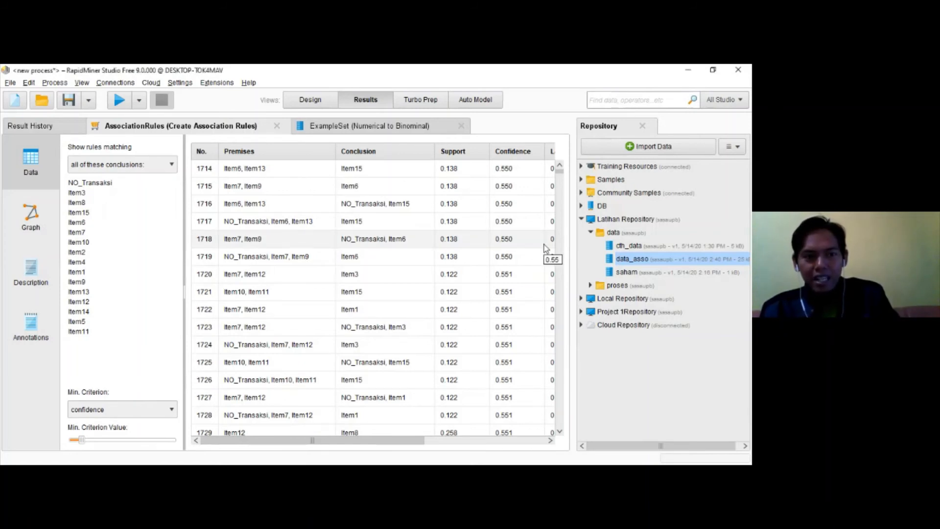
pyautogui.hotkey('alt', 'Tab')
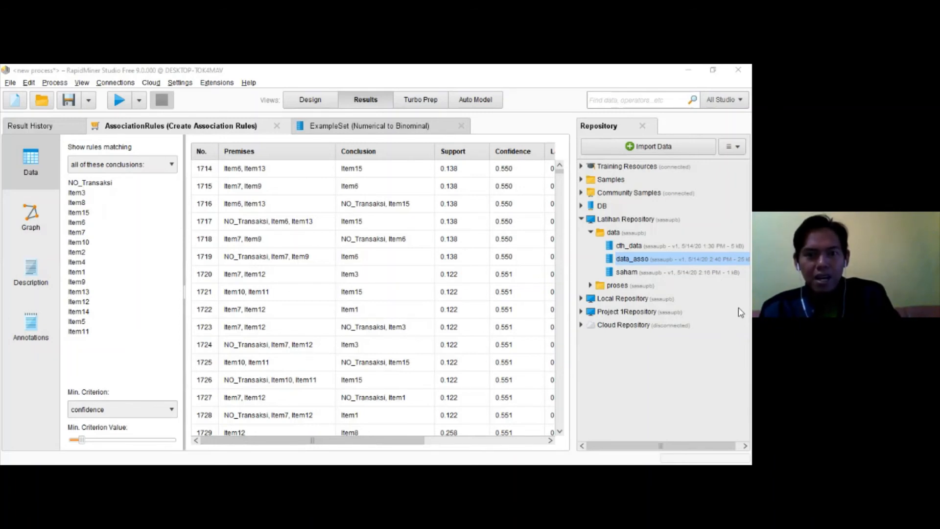
# Sort the association rules by ascending confidence and check them against the operators in the process design.
pyautogui.click(610, 260)
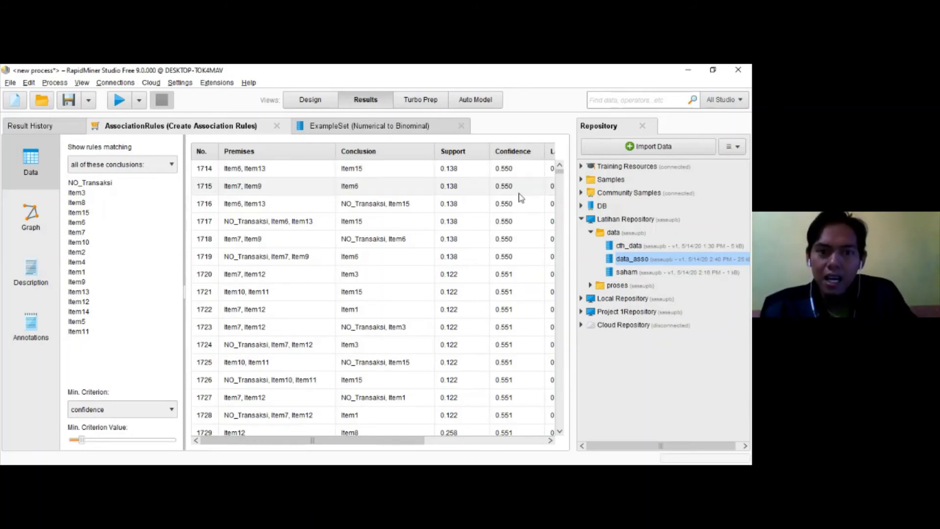
pyautogui.click(515, 153)
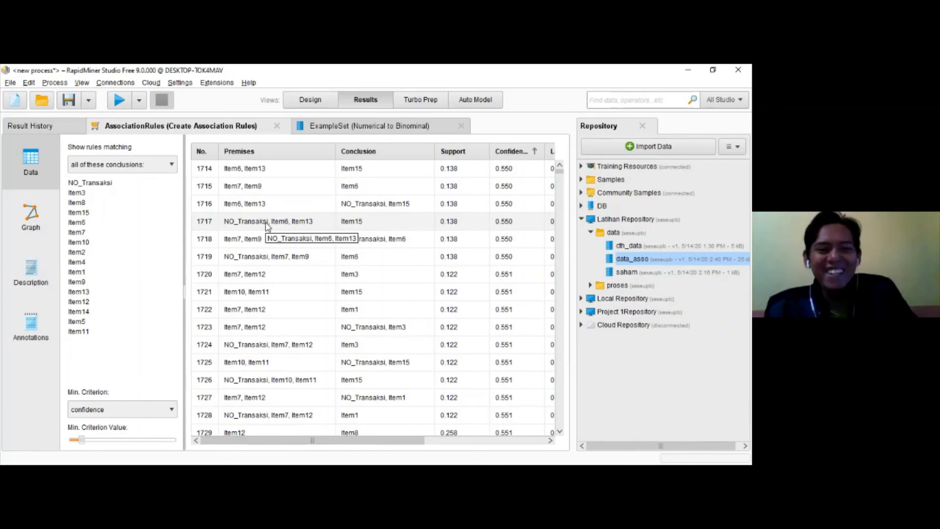
pyautogui.click(310, 99)
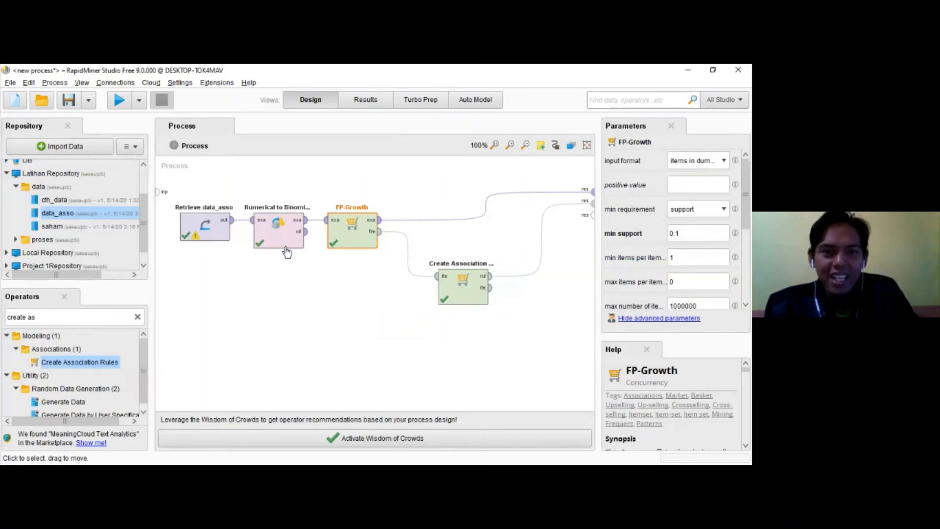
pyautogui.click(365, 101)
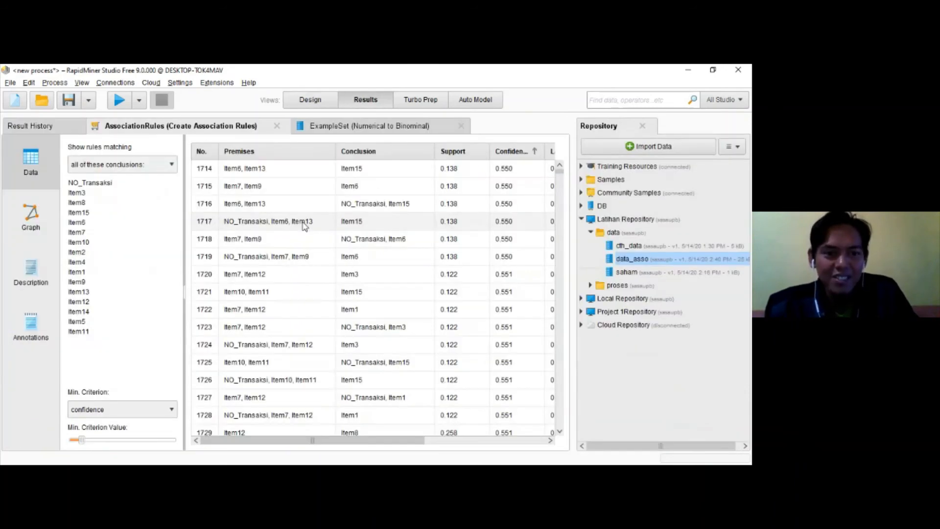
# Insert Select Attributes between Retrieve data_asso and Numerical to Binominal and set its attribute filter type to subset.
pyautogui.click(315, 101)
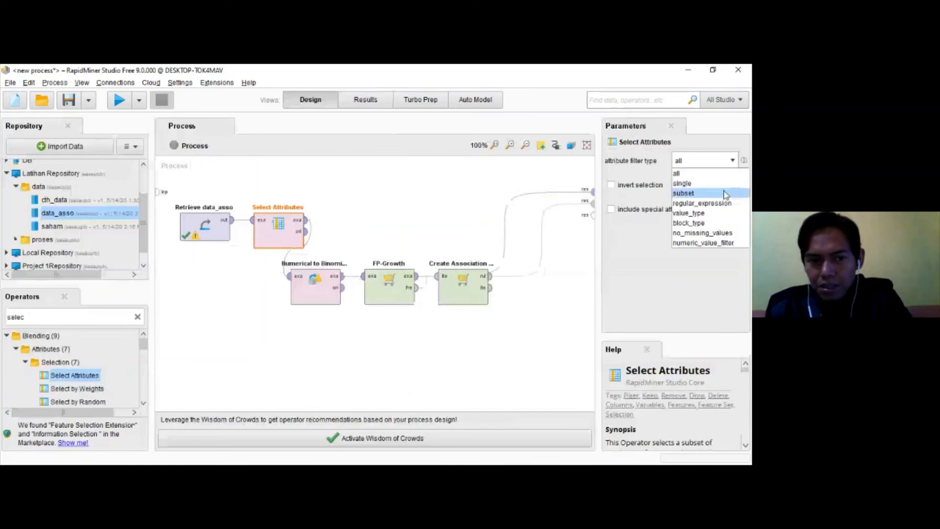
pyautogui.click(715, 191)
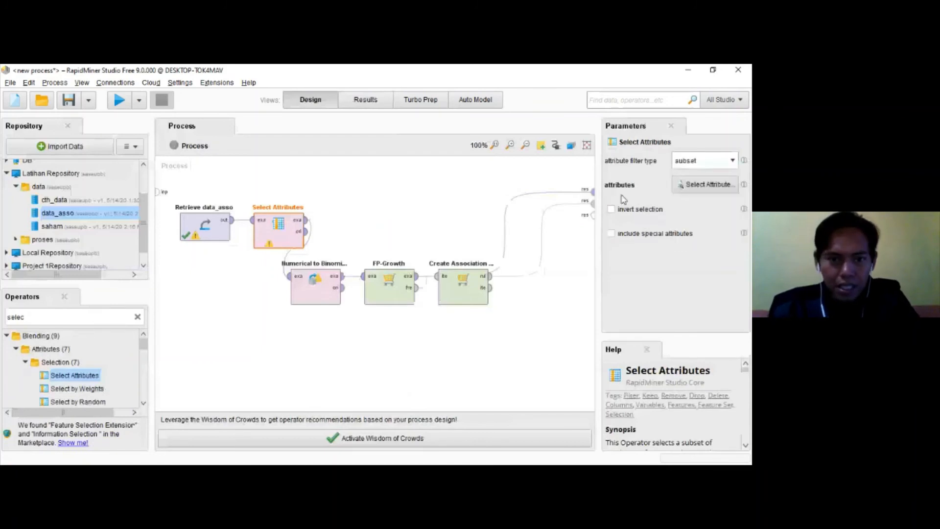
# Choose Item1 through Item15 as the selected attributes of Select Attributes, leaving out NO_Transaksi, and apply the selection.
pyautogui.click(706, 184)
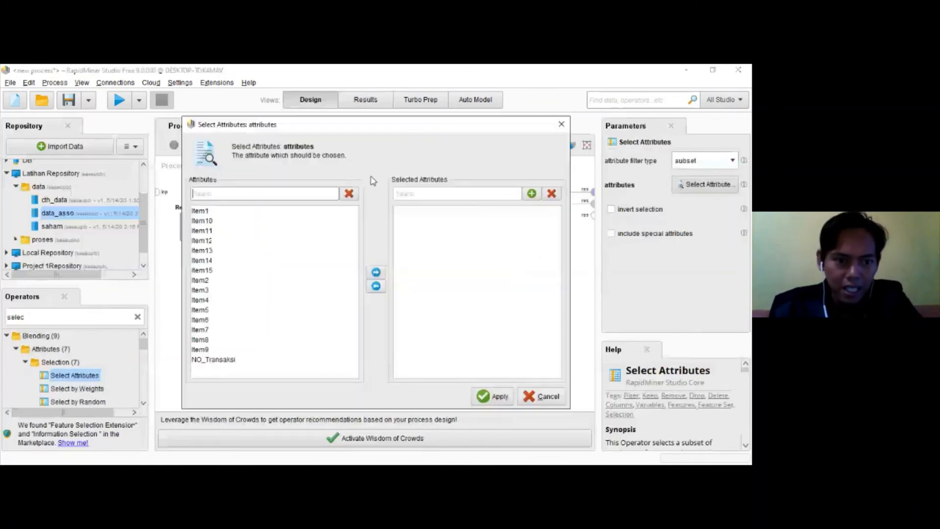
pyautogui.click(206, 212)
pyautogui.hotkey('ctrl', 'a')
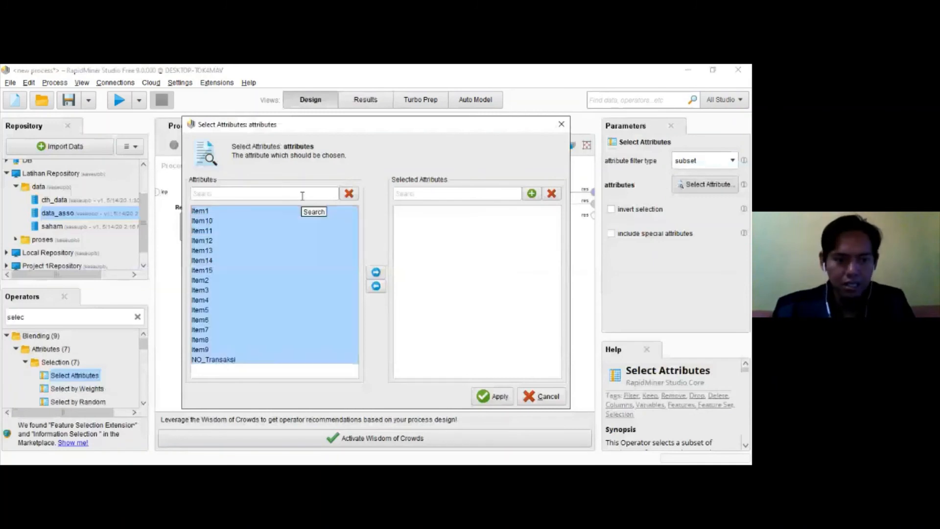
pyautogui.hotkey('shift', 'Up')
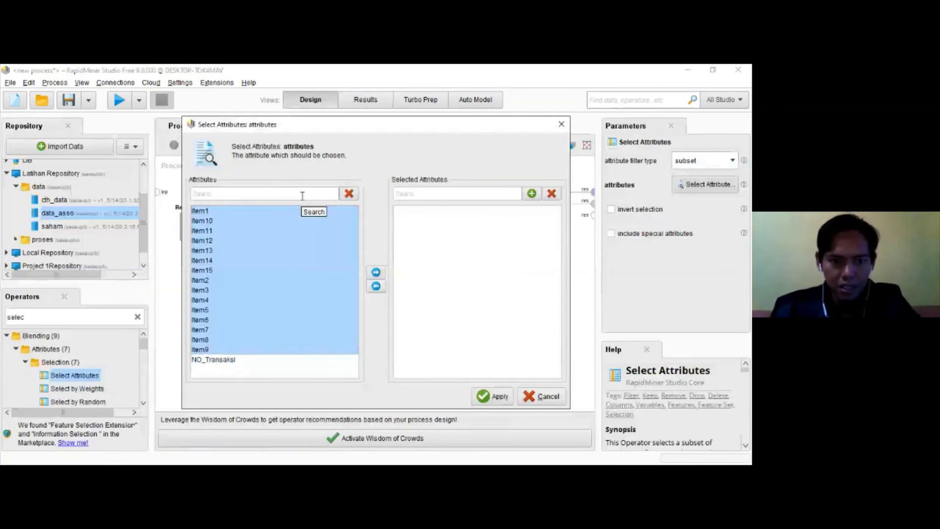
pyautogui.click(376, 272)
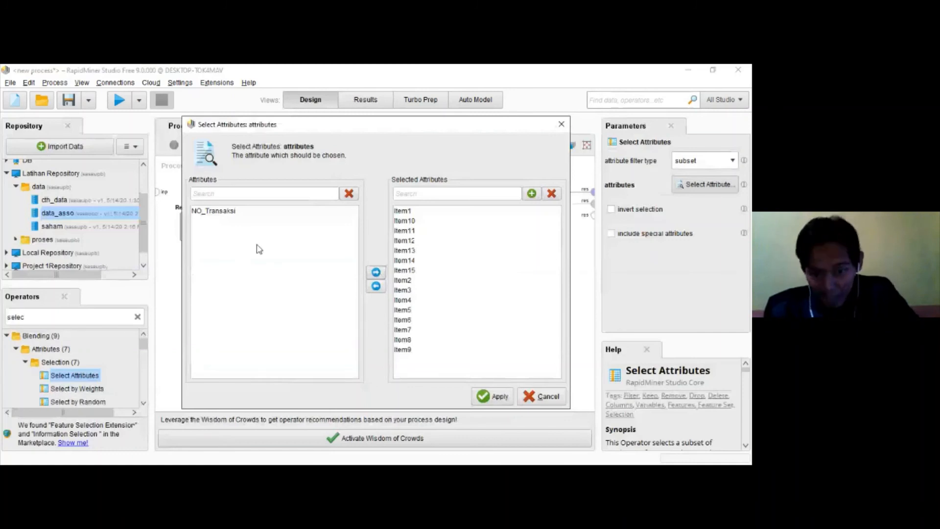
pyautogui.click(491, 392)
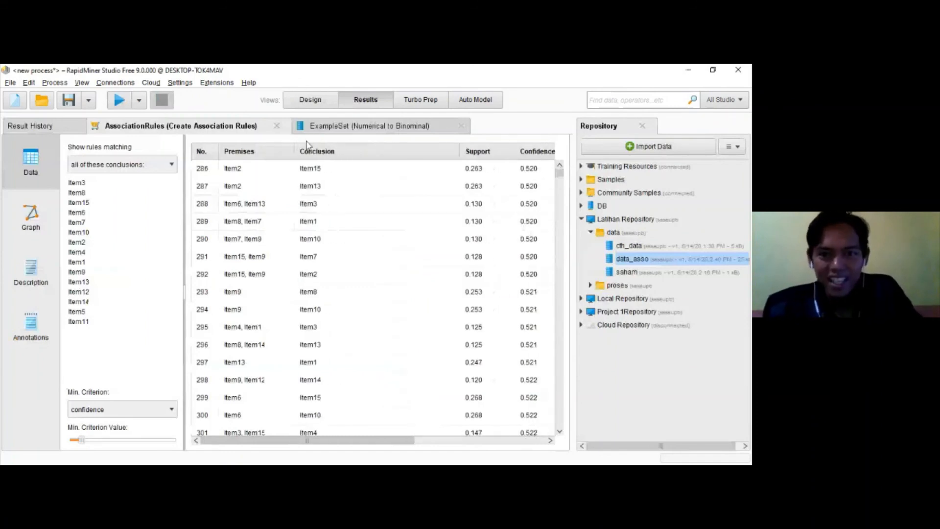
# Rerun the process and sort the association rules by descending confidence, with the Conclusion column narrowed, to examine the strongest rule.
pyautogui.moveTo(459, 152); pyautogui.dragTo(360, 158)
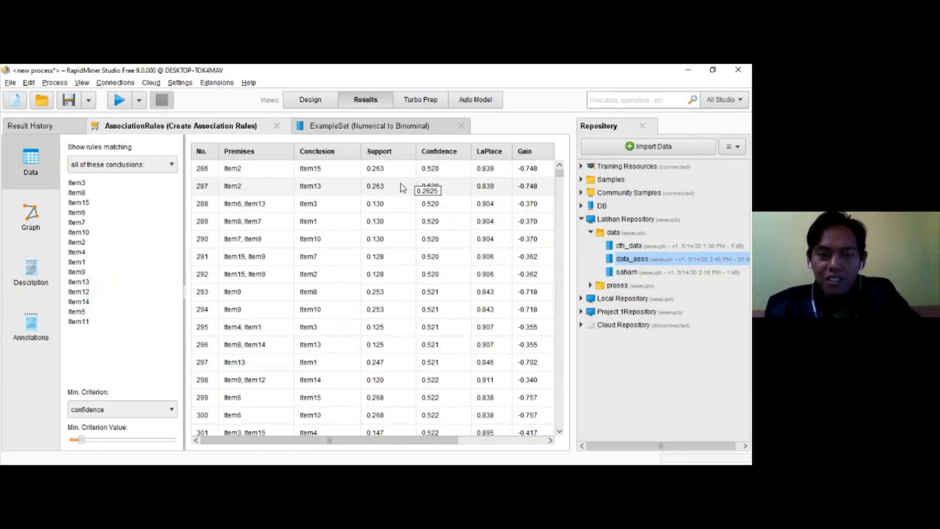
pyautogui.click(442, 155)
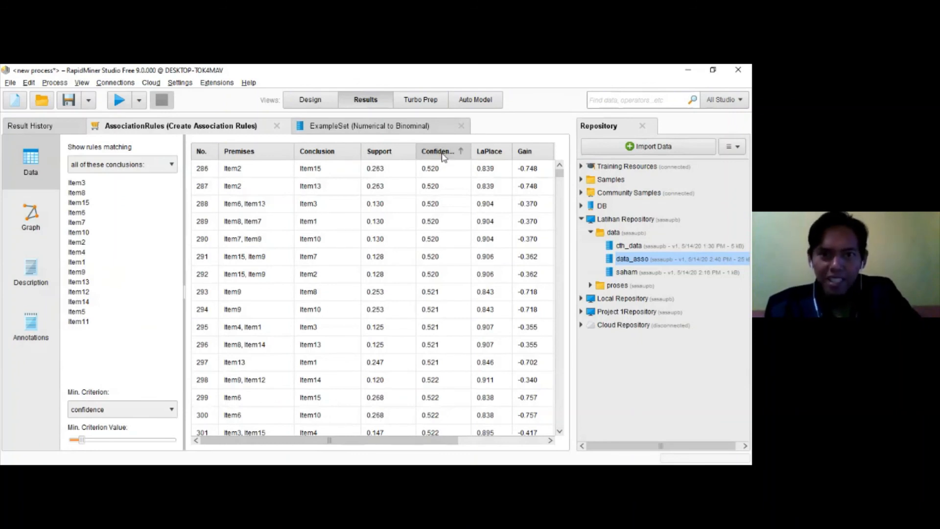
pyautogui.click(442, 155)
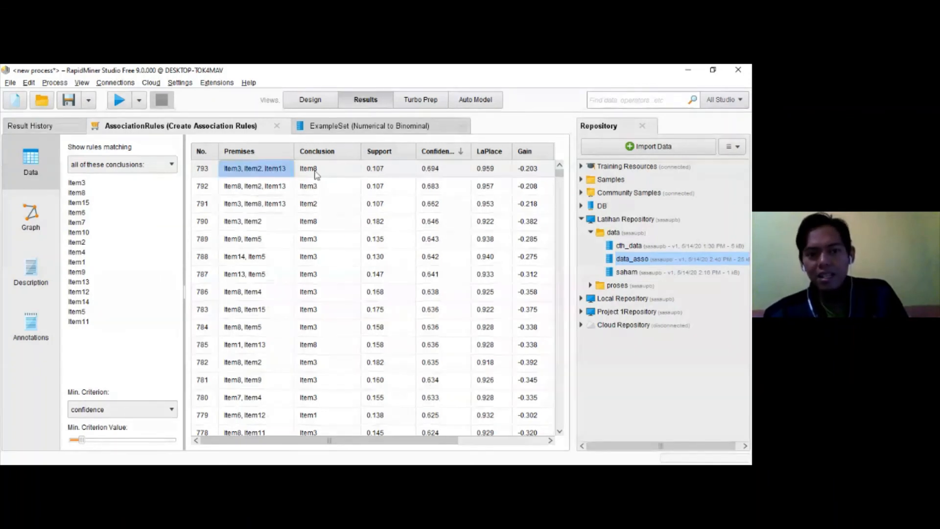
pyautogui.click(320, 171)
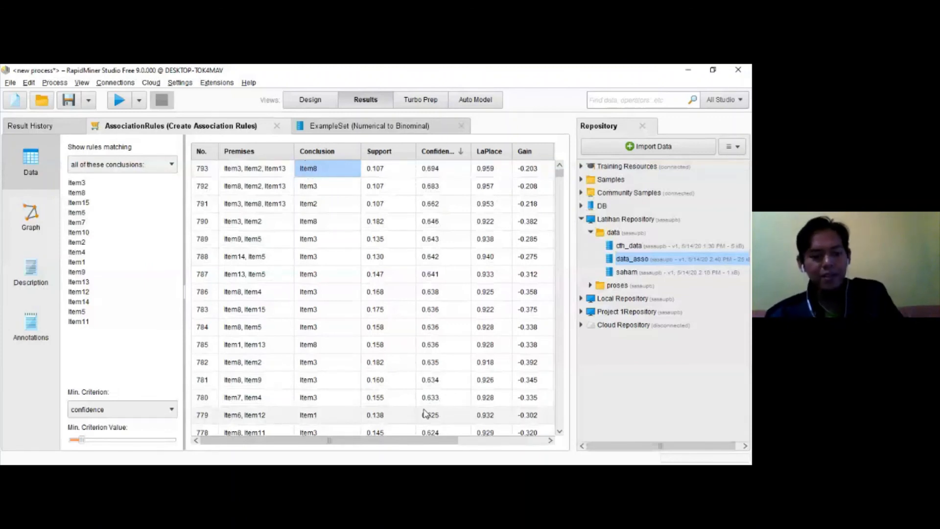
pyautogui.hotkey('alt', 'Tab')
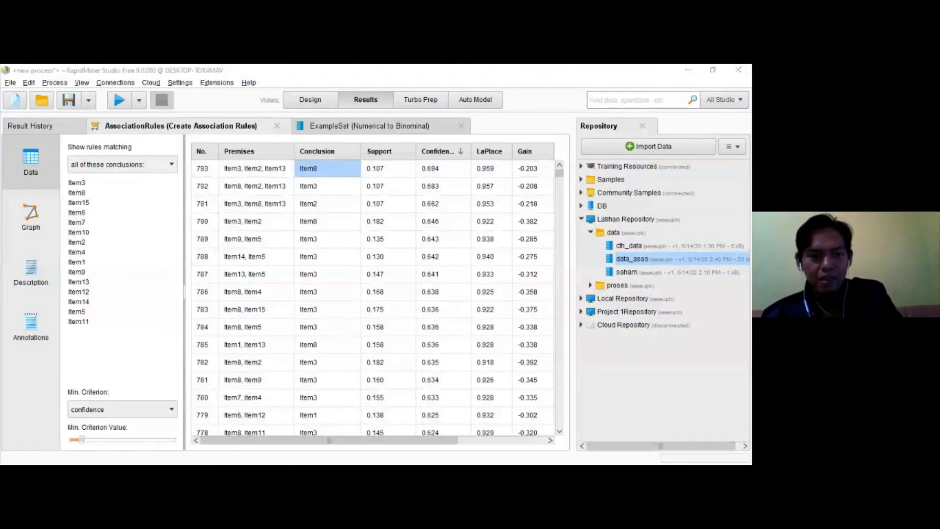